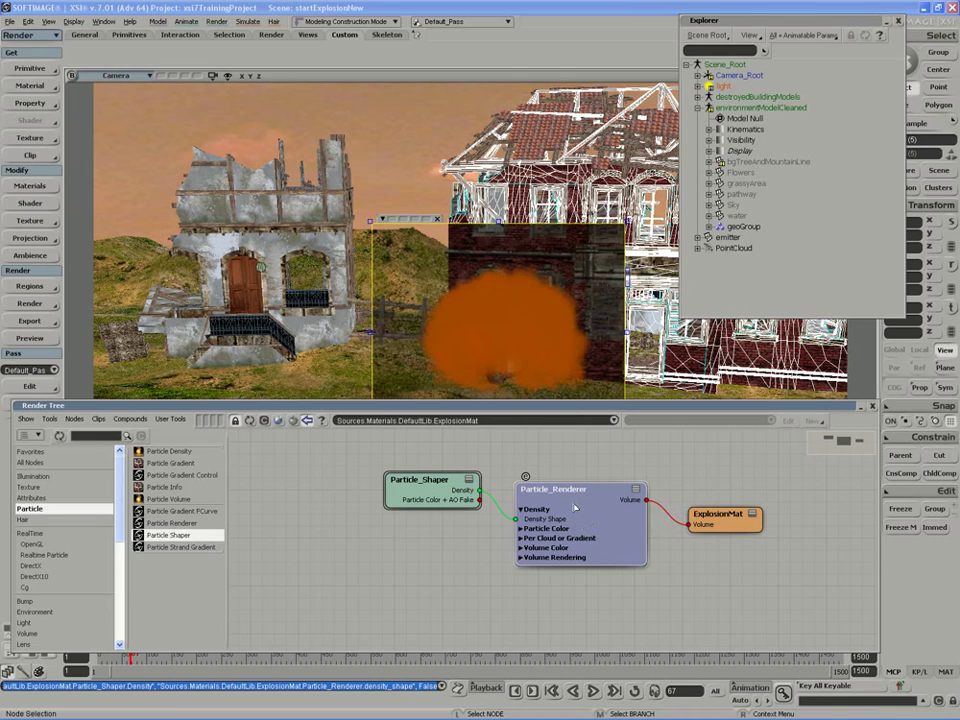
# Open the Particle_Renderer node's Volume Rendering settings.
pyautogui.doubleClick(577, 505)
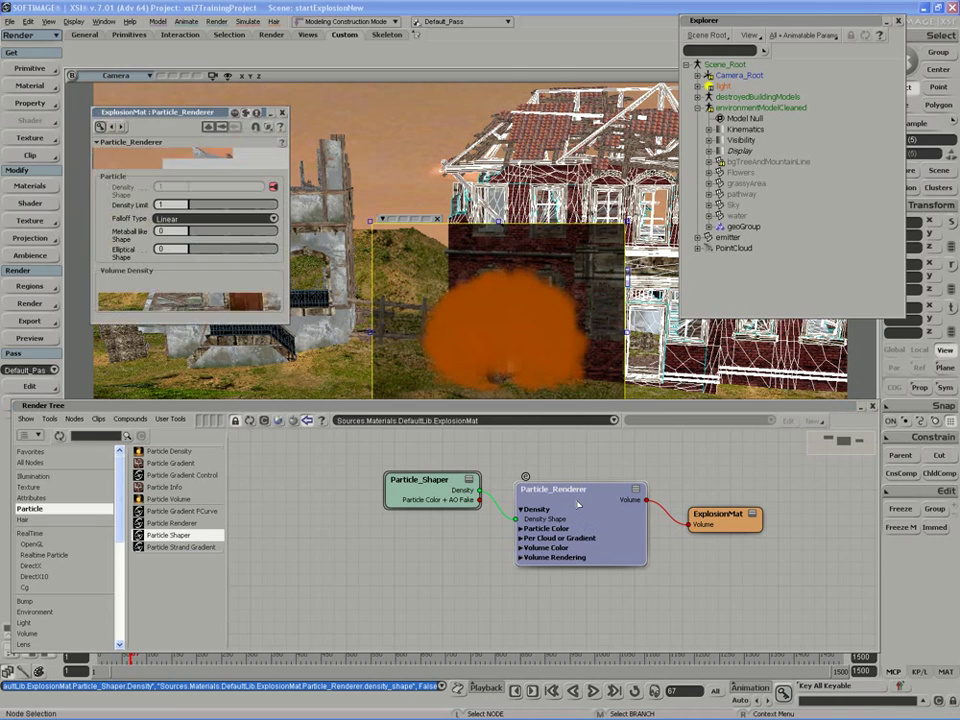
pyautogui.moveTo(195, 116); pyautogui.dragTo(187, 112)
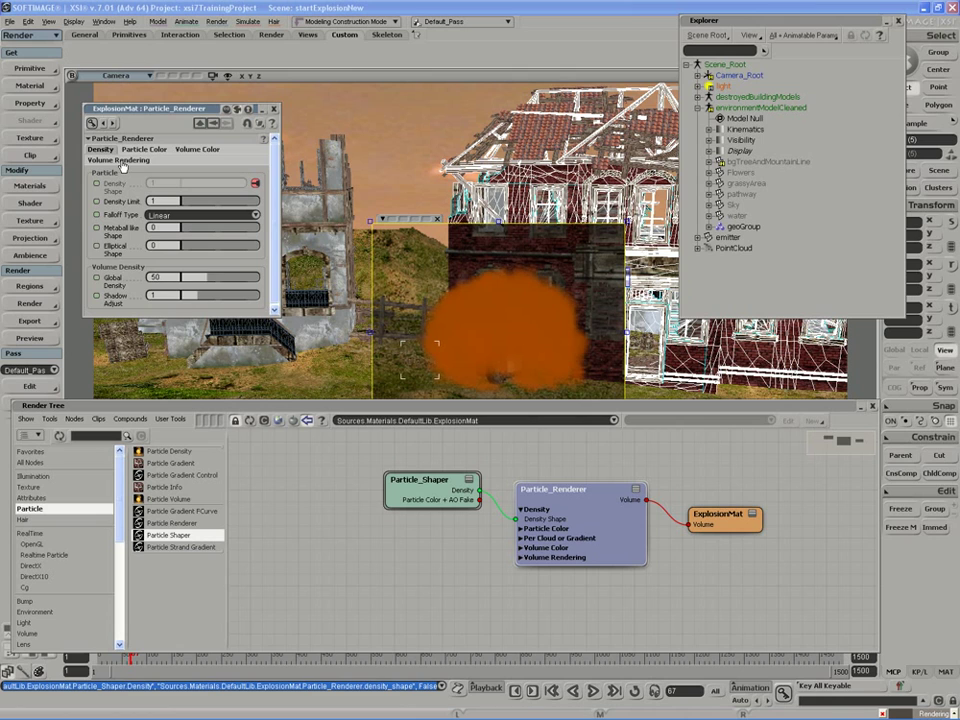
pyautogui.click(119, 161)
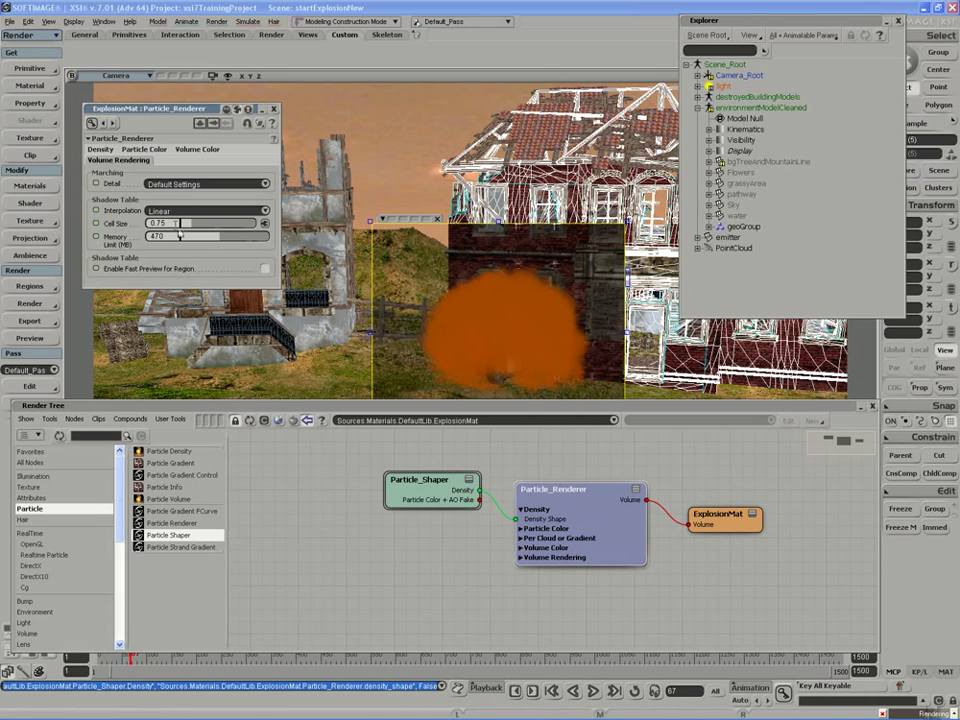
# Try shadow table cell sizes of 3 and 20 for the Particle_Renderer and compare the render region.
pyautogui.doubleClick(160, 222)
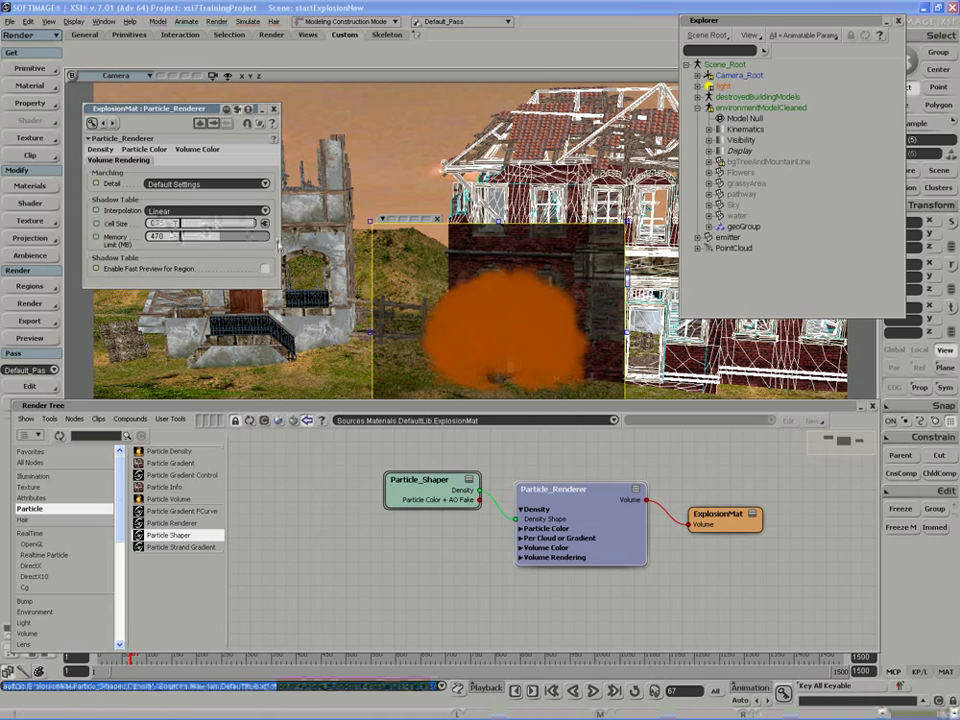
pyautogui.write('0.1')
pyautogui.press('Return')
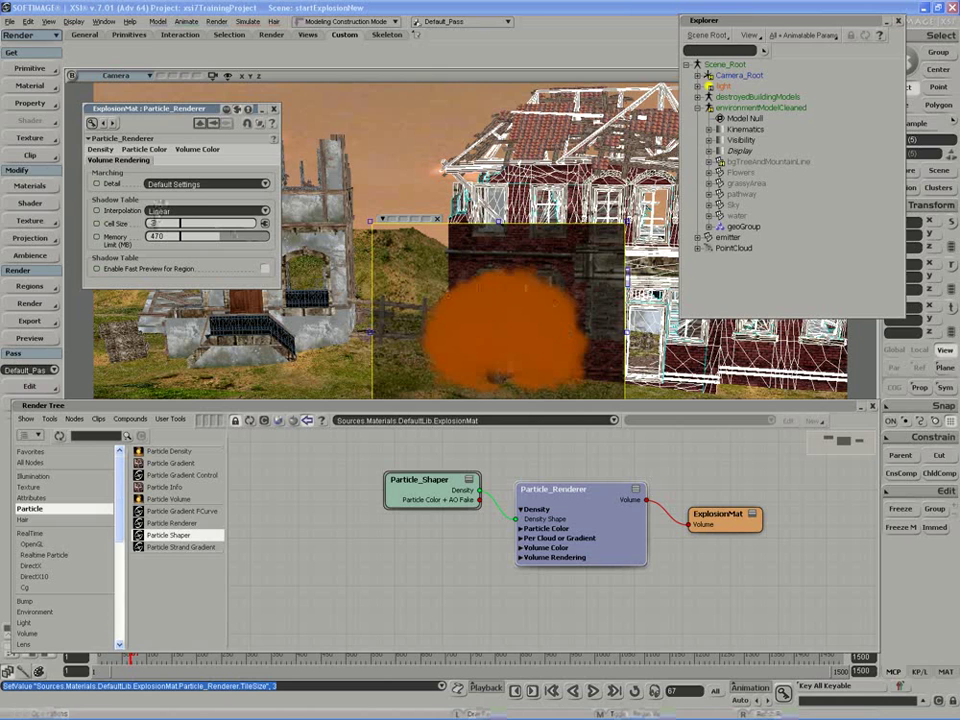
pyautogui.write('8')
pyautogui.press('Return')
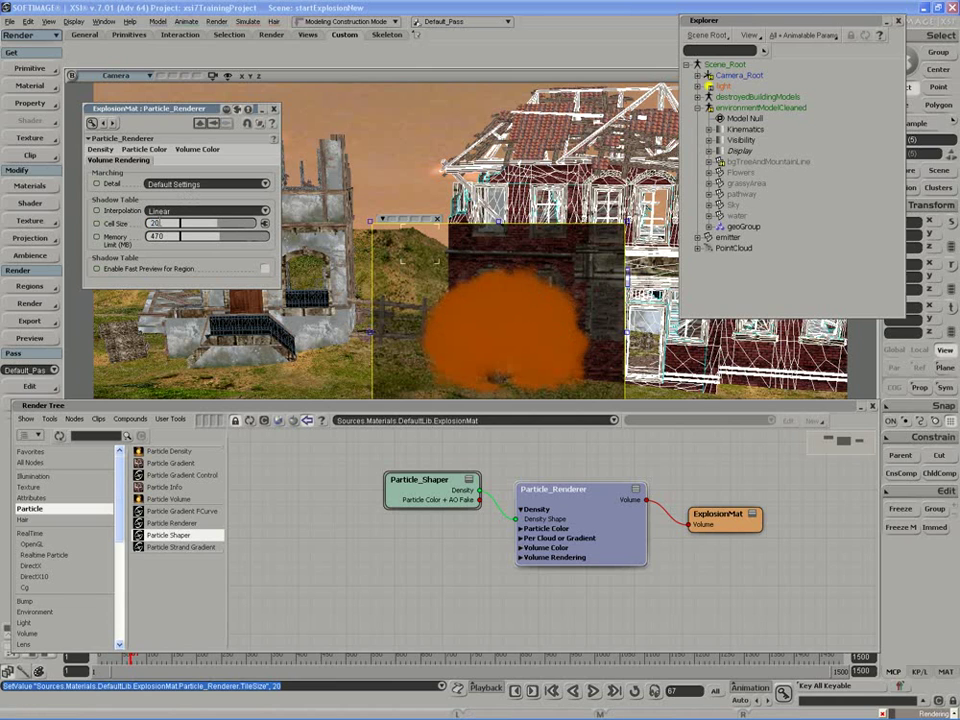
pyautogui.click(210, 226)
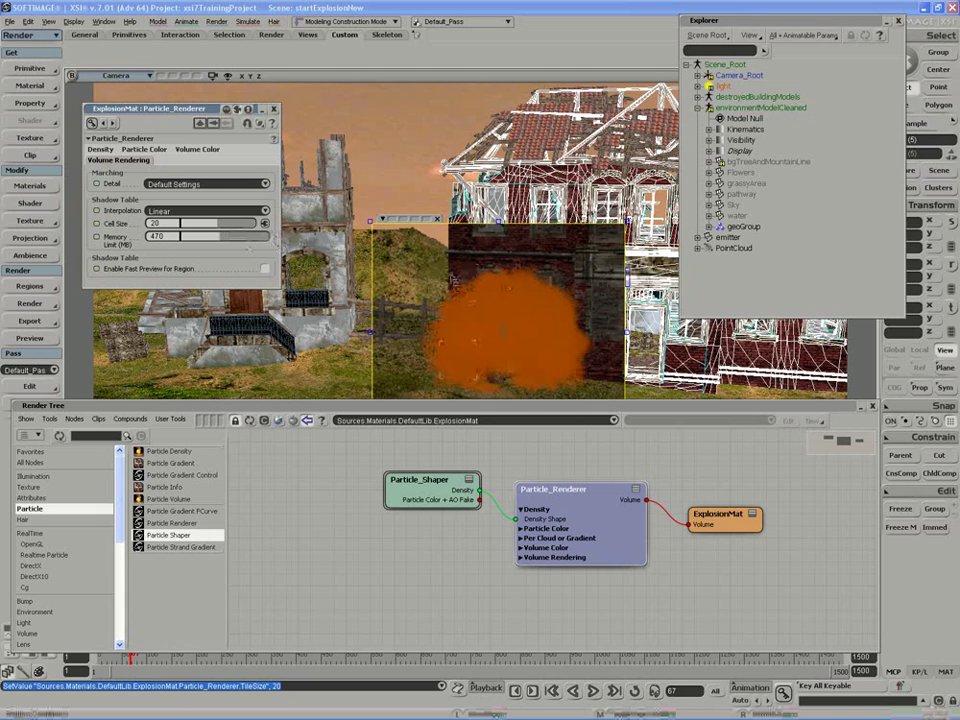
# Try Cubic and None as the shadow table interpolation.
pyautogui.click(178, 210)
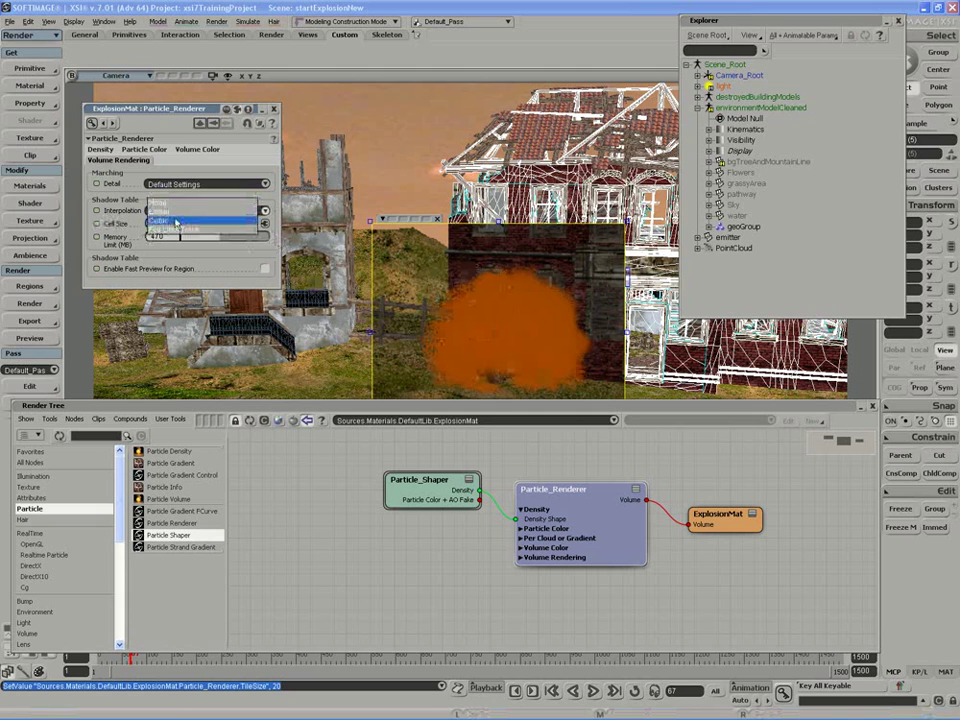
pyautogui.click(175, 221)
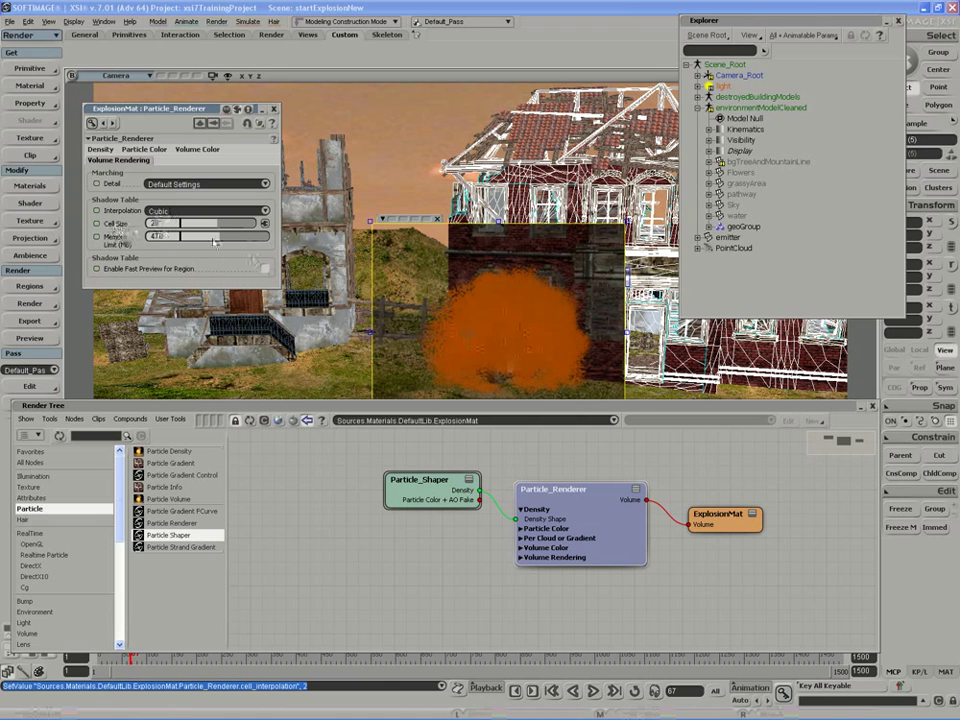
pyautogui.click(178, 211)
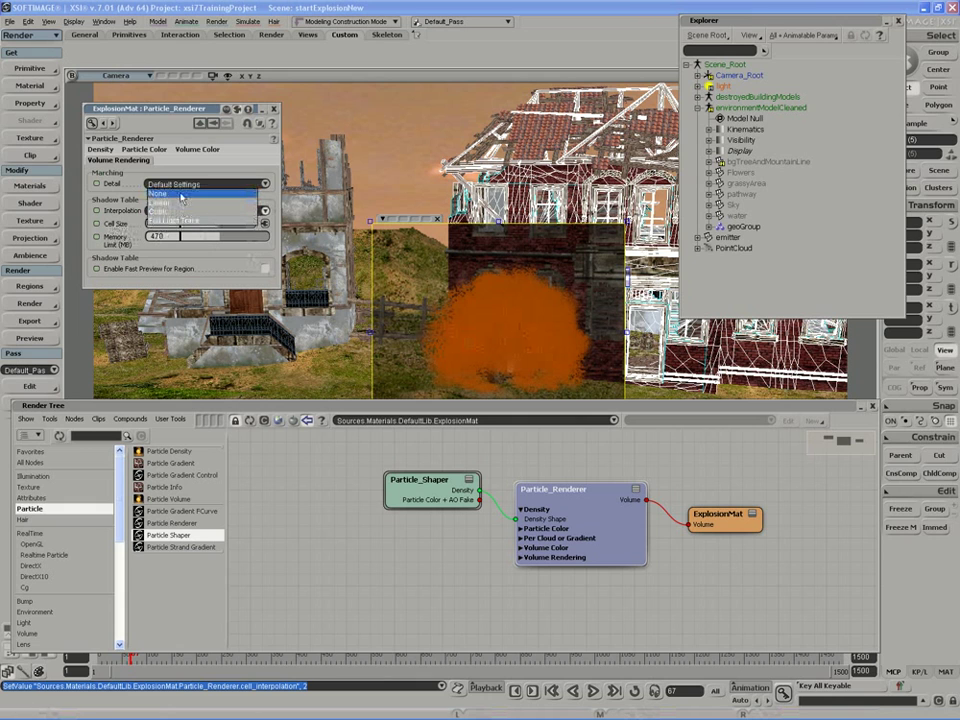
pyautogui.click(137, 219)
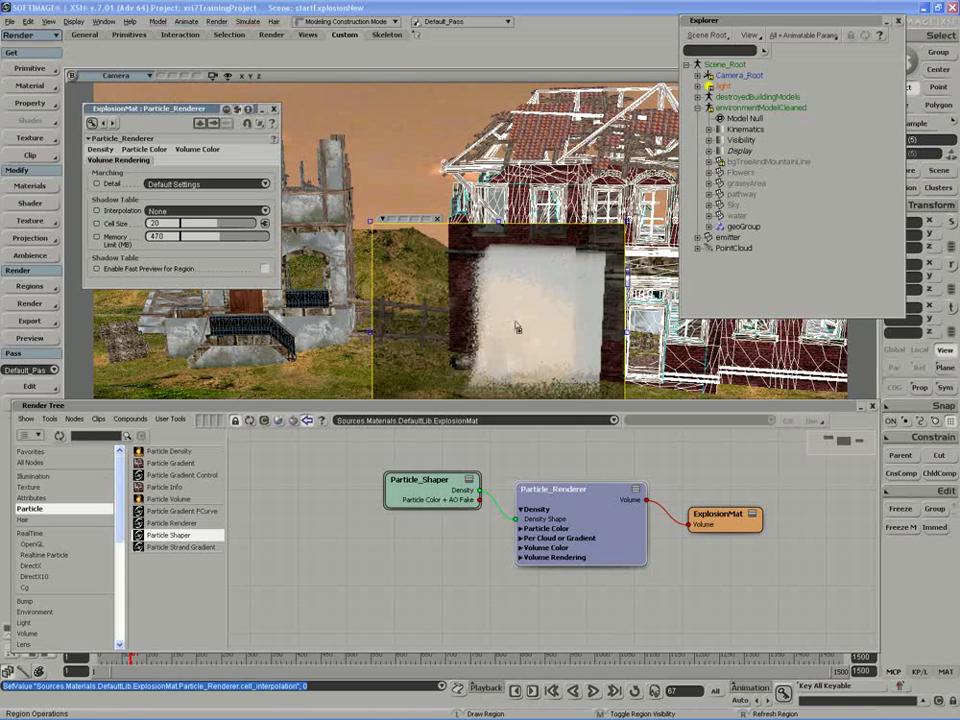
# Lower the shadow table cell size in stages to about 1.9, checking the render region at each stage.
pyautogui.moveTo(208, 228); pyautogui.dragTo(200, 228)
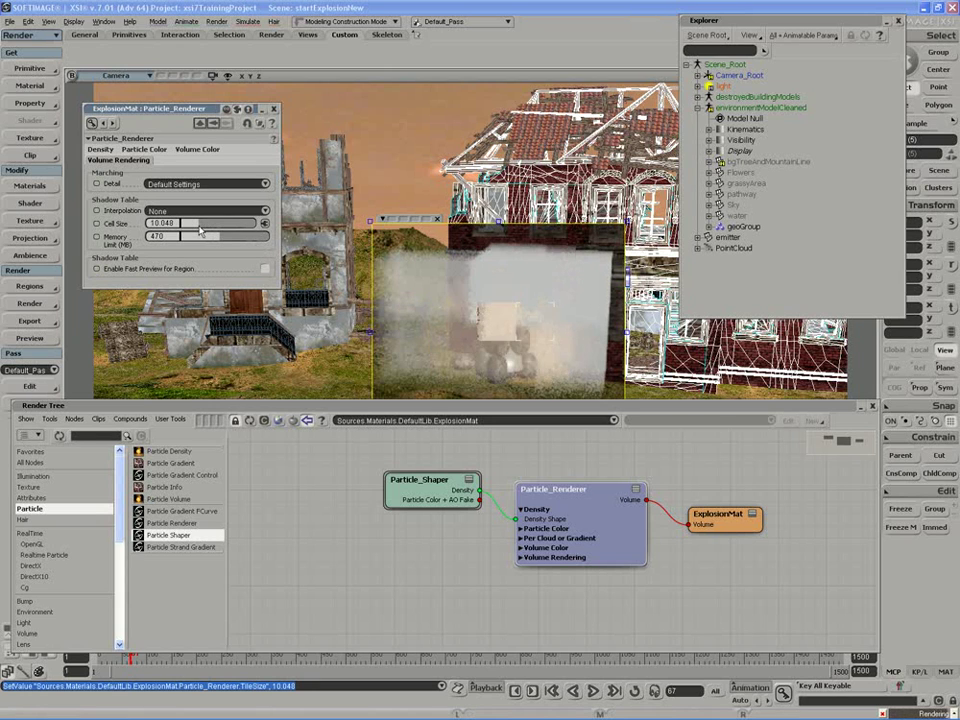
pyautogui.moveTo(198, 230); pyautogui.dragTo(189, 231)
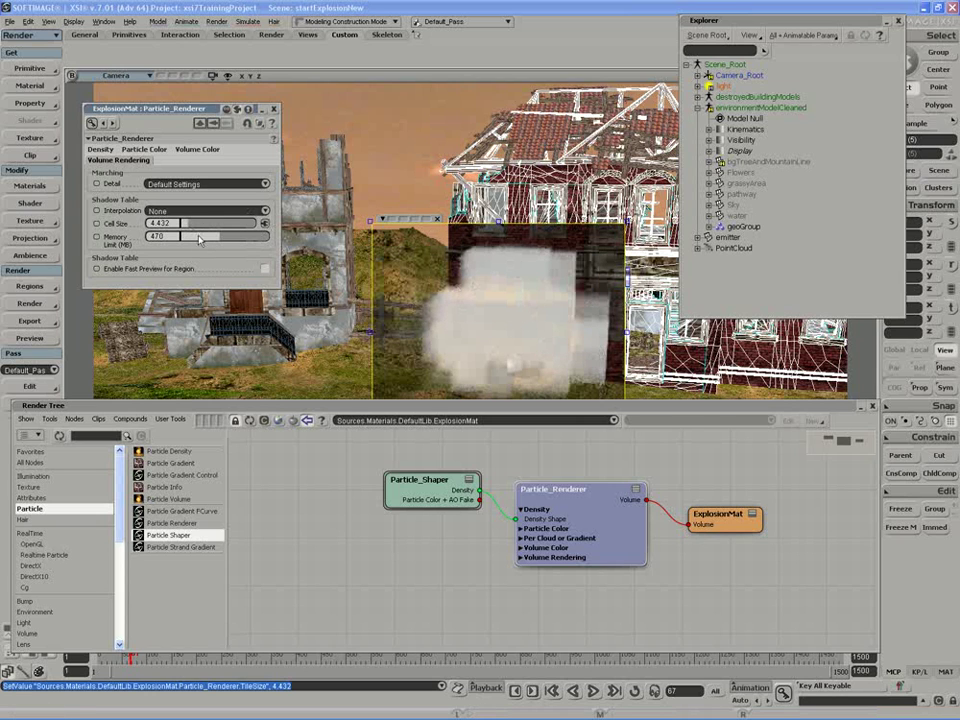
pyautogui.moveTo(185, 230); pyautogui.dragTo(188, 231)
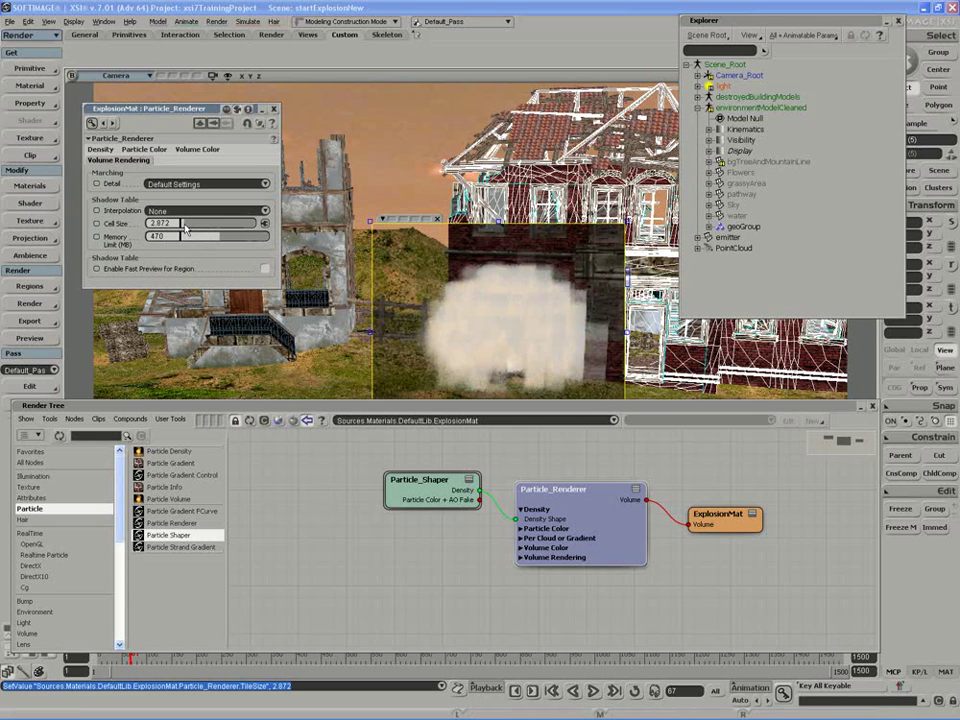
pyautogui.moveTo(184, 230); pyautogui.dragTo(183, 230)
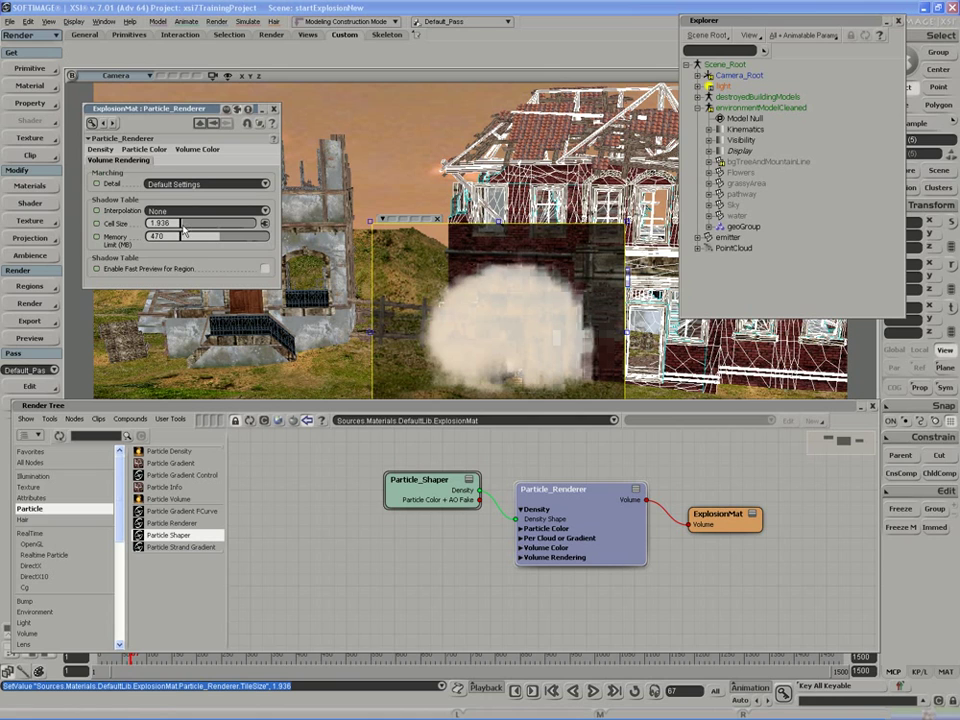
# Set the shadow table cell size to 1.3 and its interpolation to Linear.
pyautogui.doubleClick(165, 224)
pyautogui.write('1')
pyautogui.press('Return')
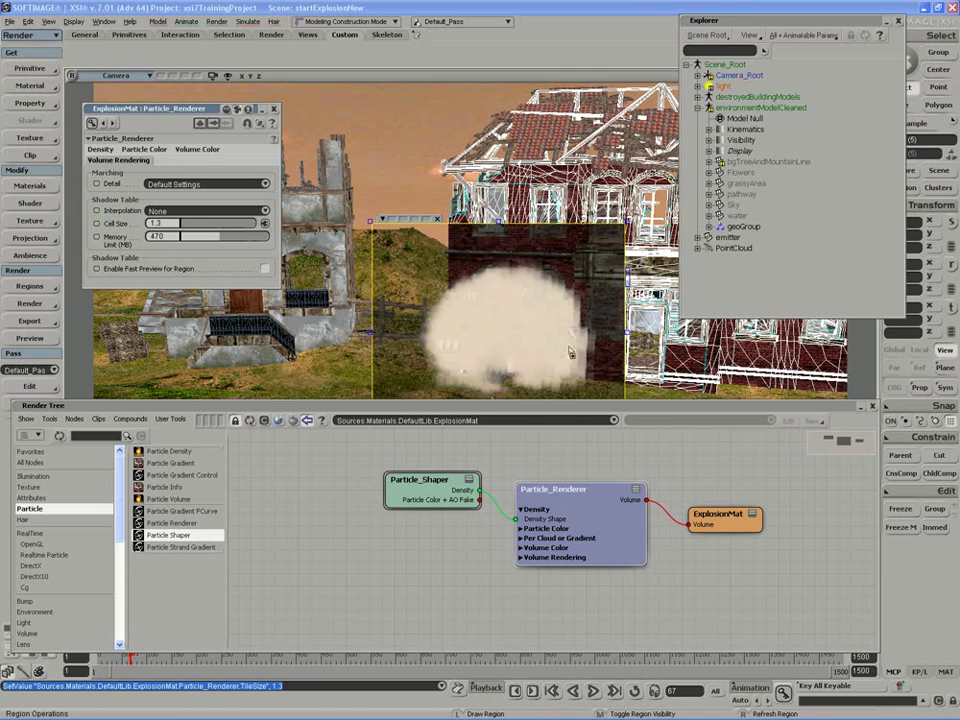
pyautogui.click(150, 211)
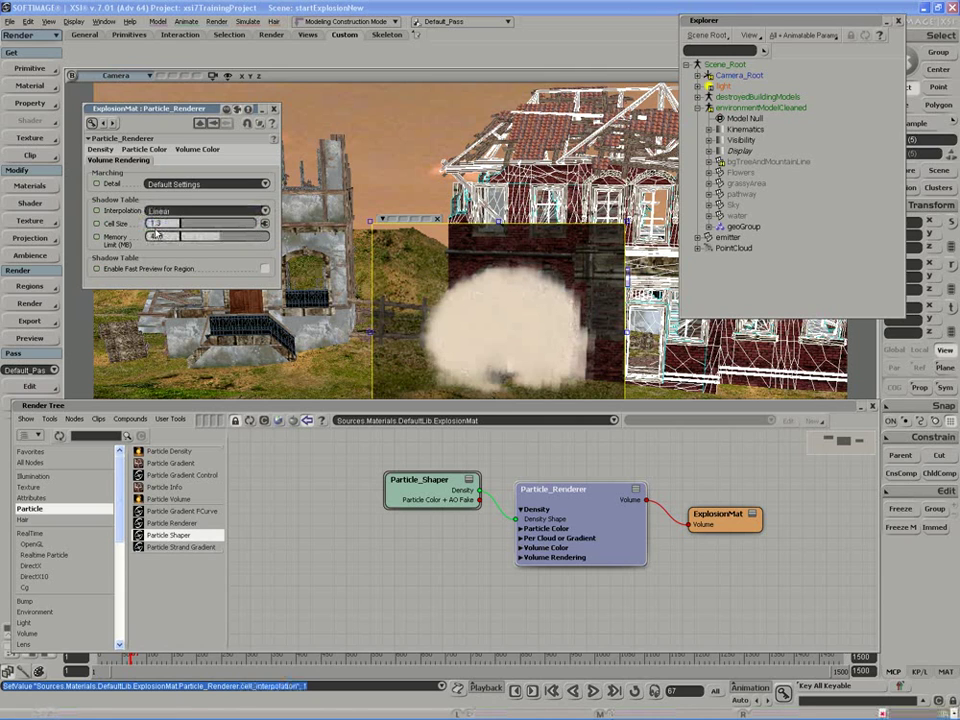
pyautogui.click(159, 222)
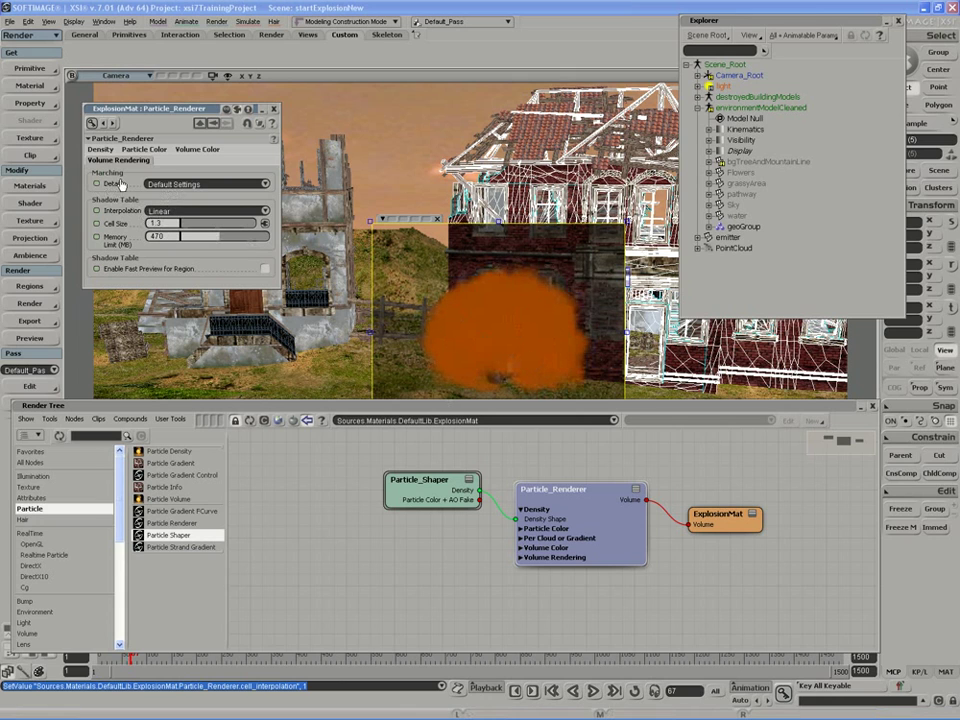
# Set the marching detail of the Particle_Renderer to High Settings.
pyautogui.click(160, 184)
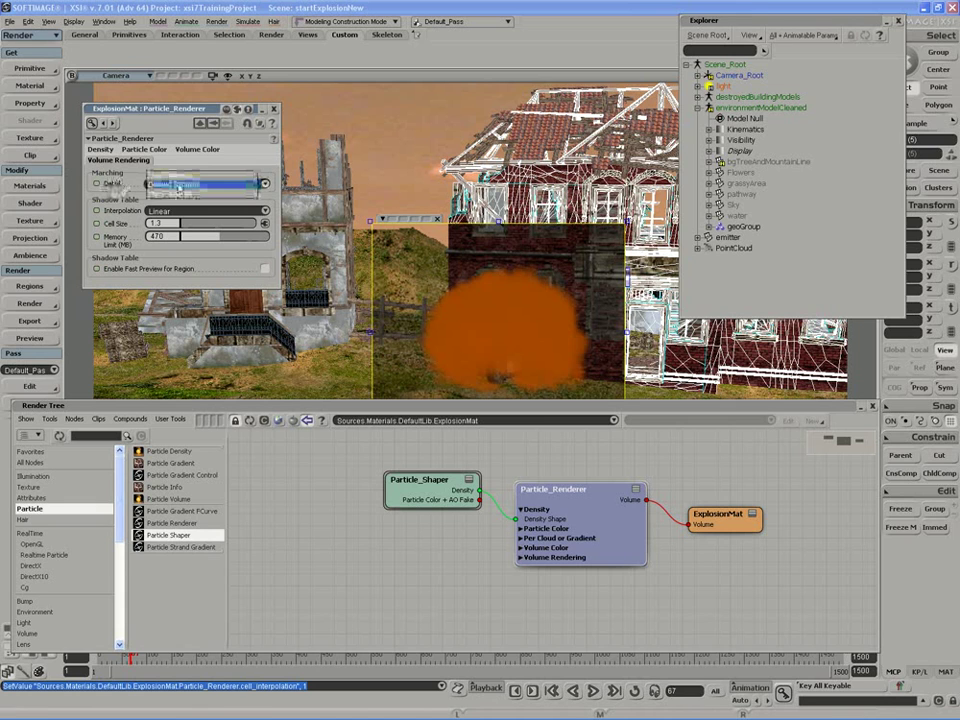
pyautogui.click(158, 188)
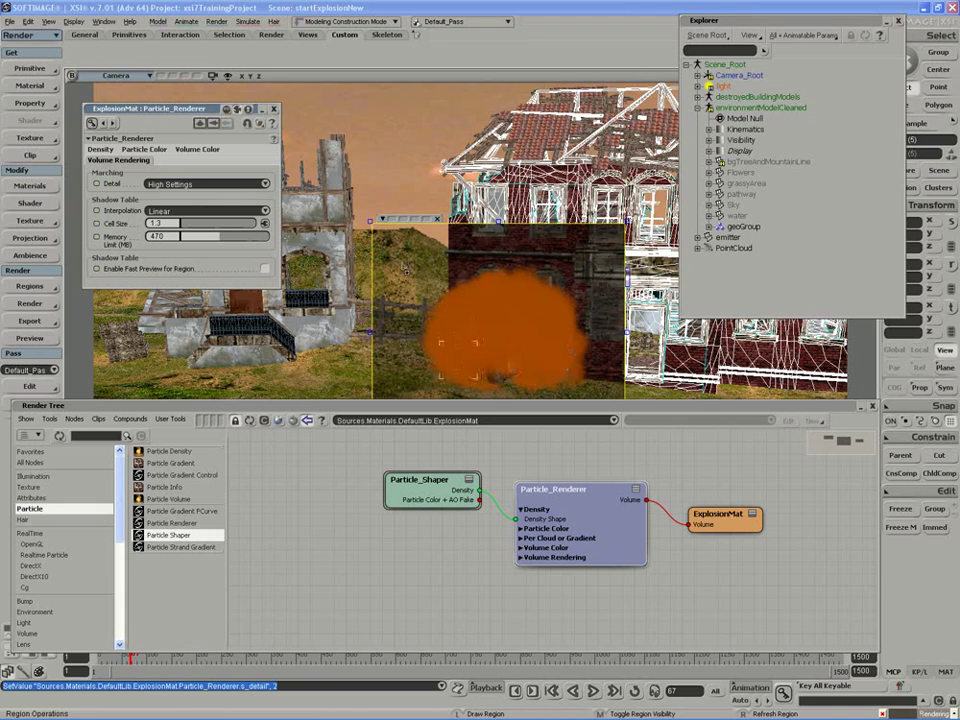
pyautogui.click(184, 184)
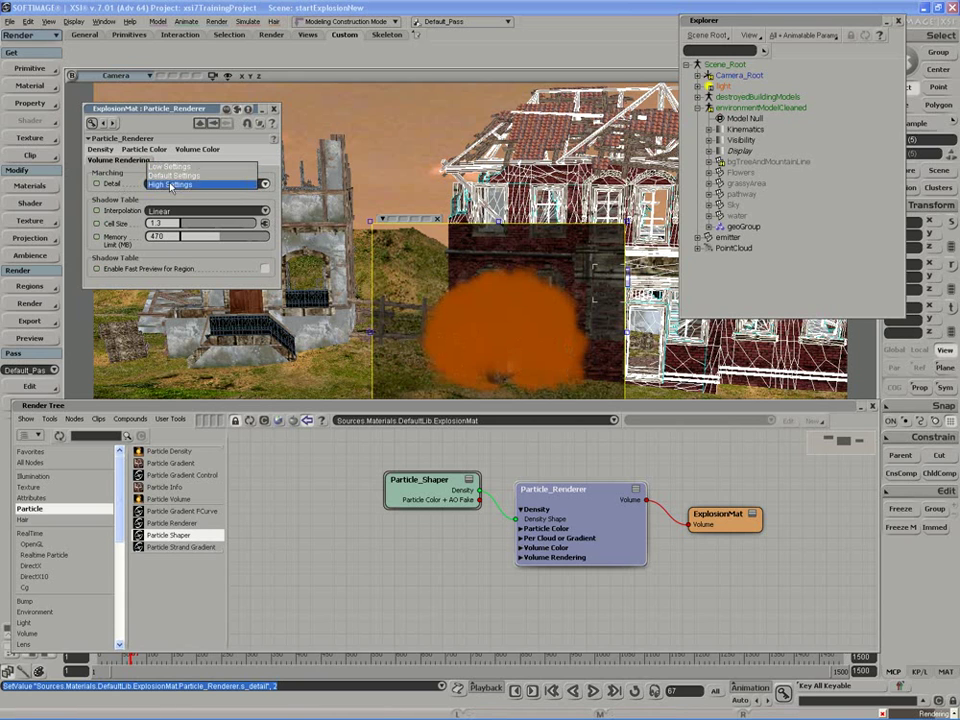
pyautogui.click(200, 186)
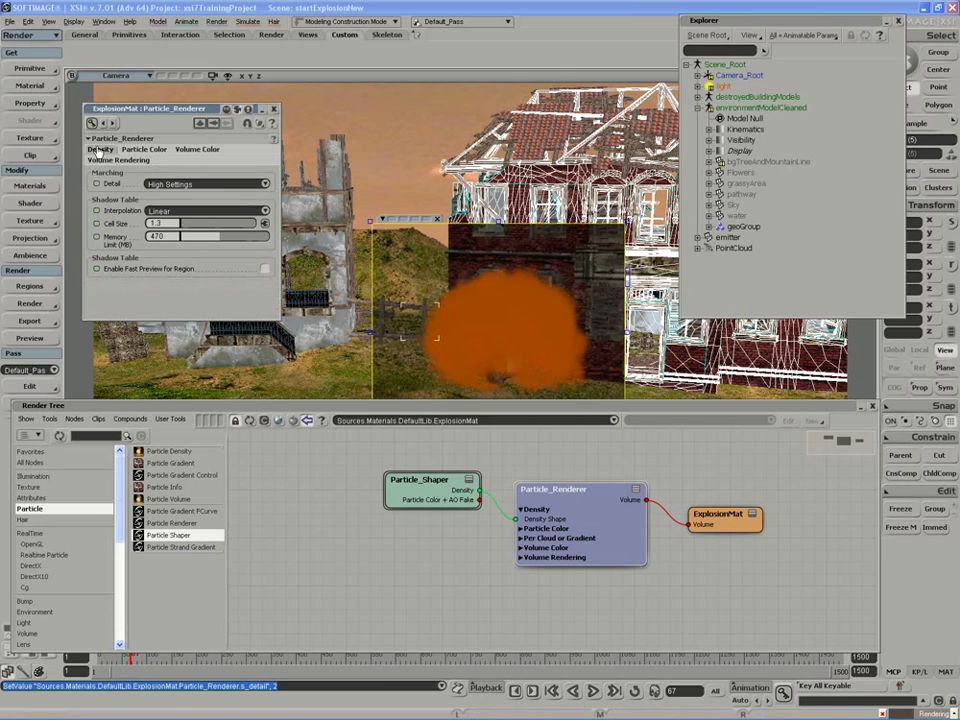
# Add a Particle Gradient node to the render tree and connect it to the Particle_Renderer's Global/Gradient Color input.
pyautogui.click(100, 150)
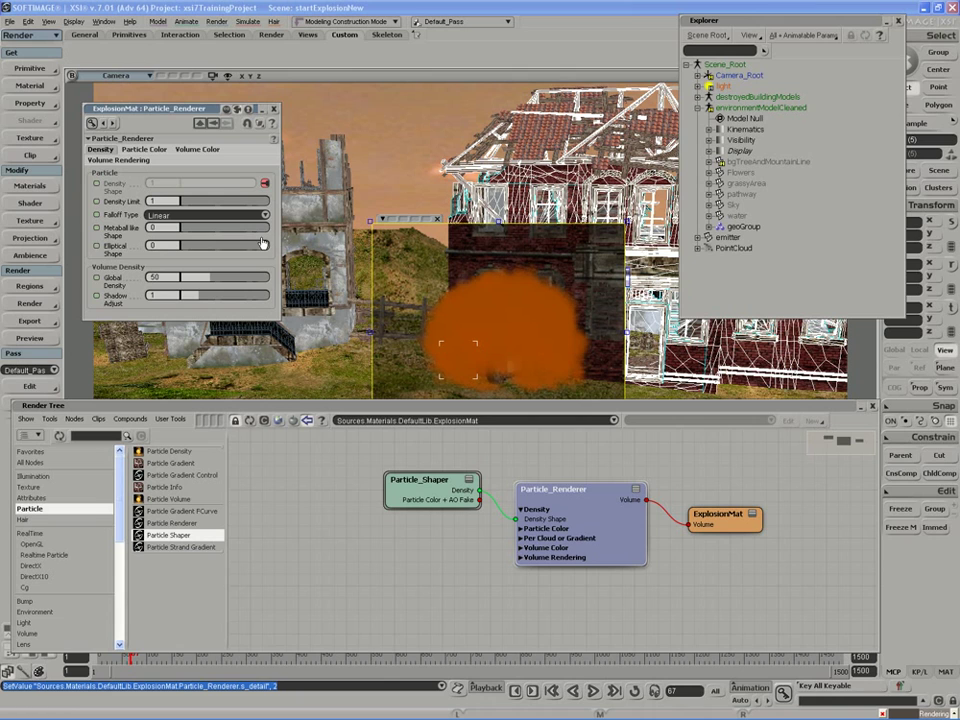
pyautogui.click(198, 150)
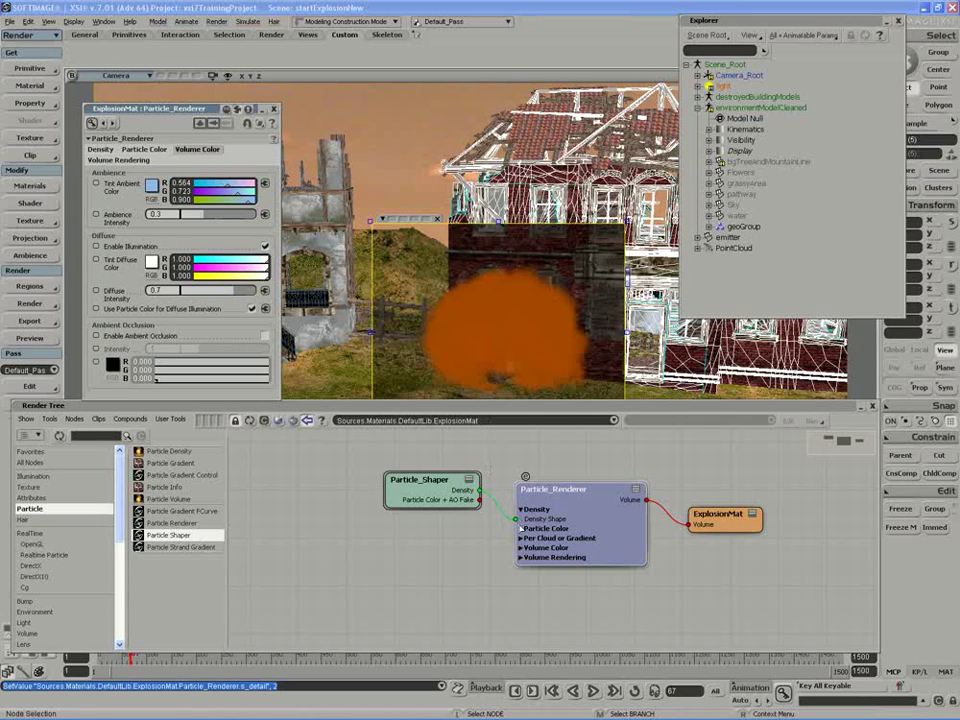
pyautogui.click(520, 538)
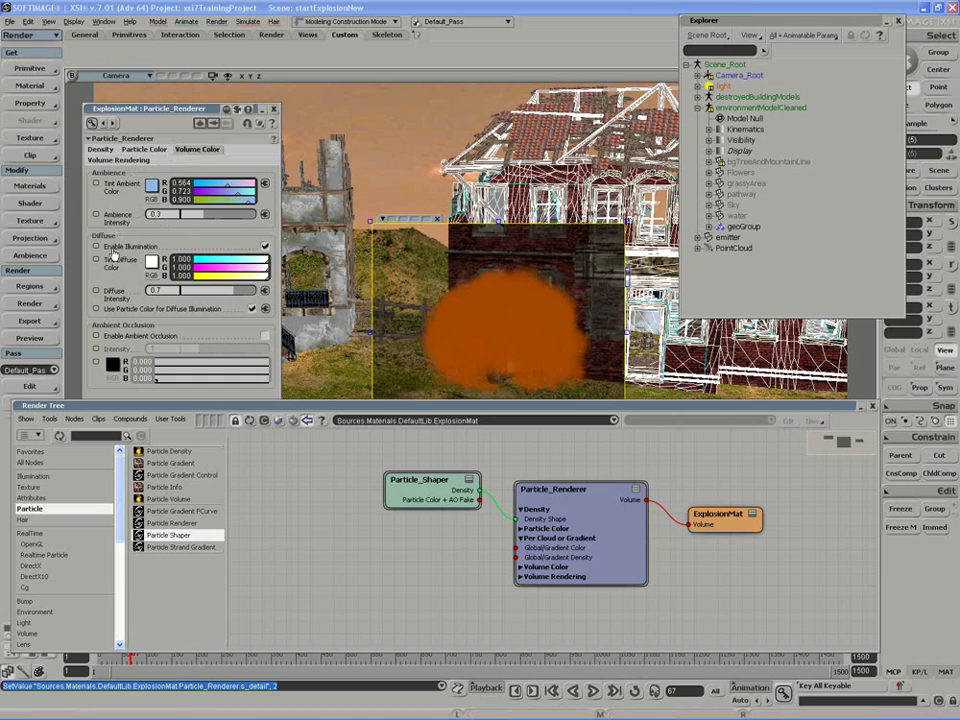
pyautogui.click(180, 464)
pyautogui.moveTo(170, 464); pyautogui.dragTo(402, 566)
pyautogui.moveTo(552, 488); pyautogui.dragTo(533, 481)
pyautogui.click(415, 552)
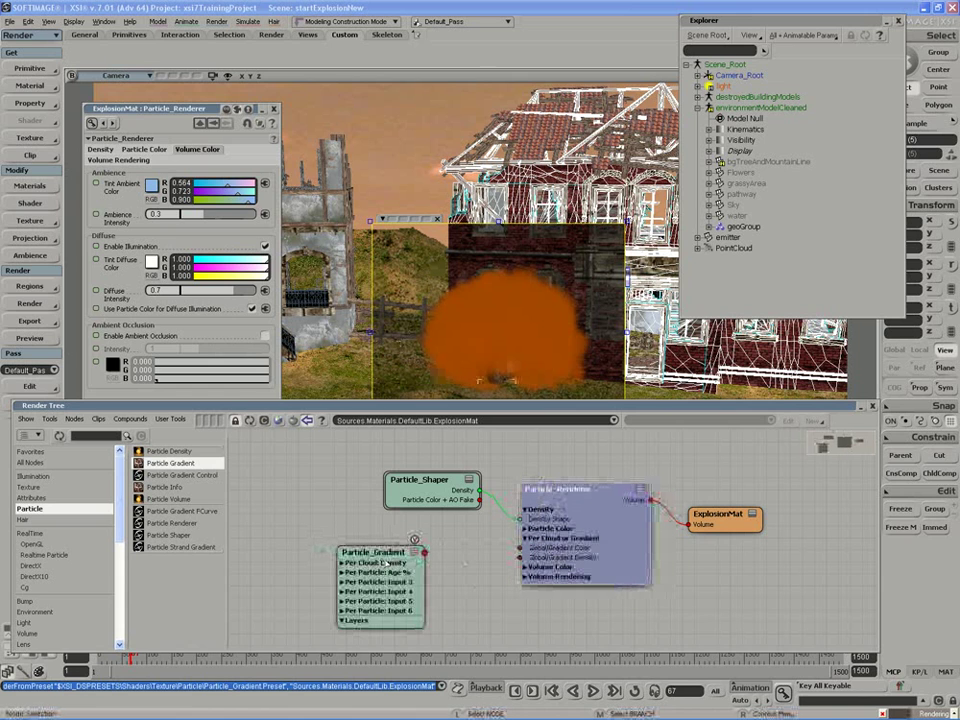
pyautogui.moveTo(400, 554); pyautogui.dragTo(520, 548)
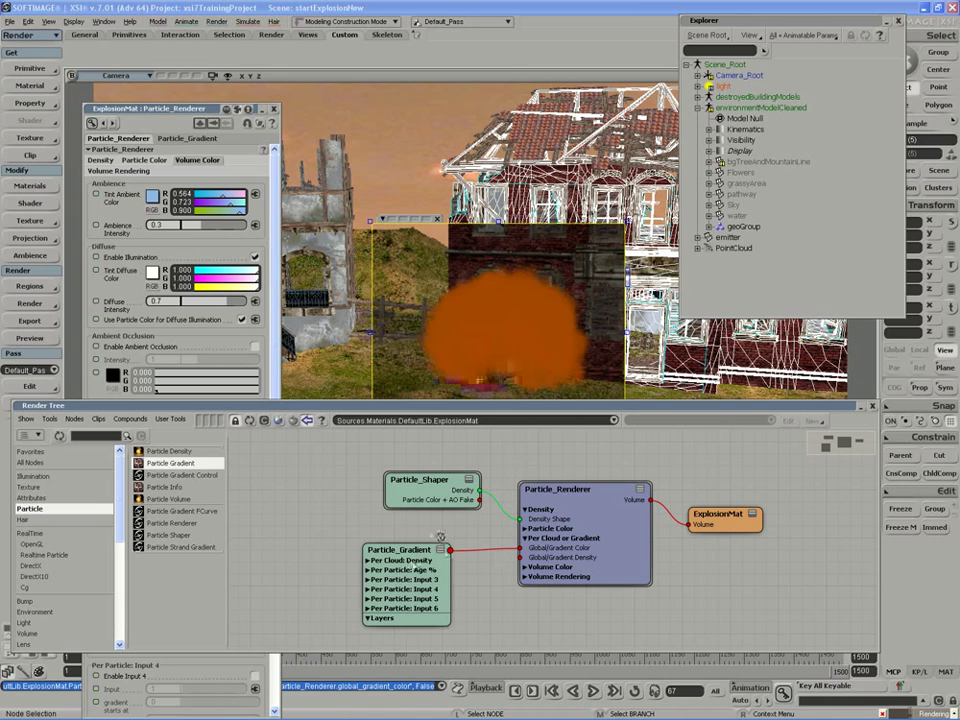
# Open the Particle_Gradient's RGBA gradient and inspect the black end marker and the yellow marker.
pyautogui.click(400, 562)
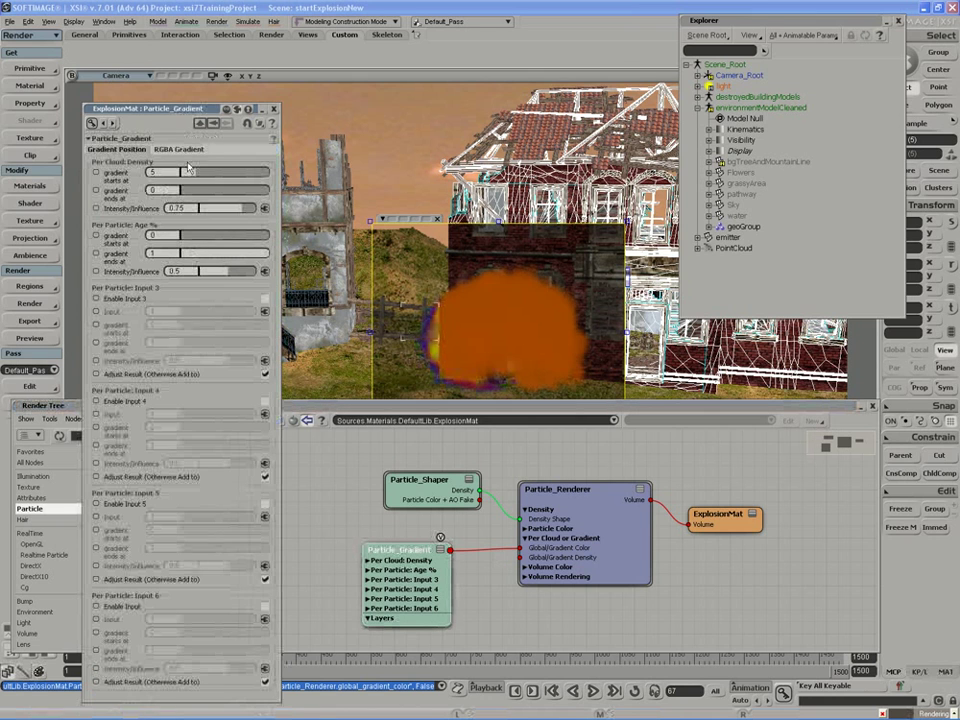
pyautogui.click(177, 149)
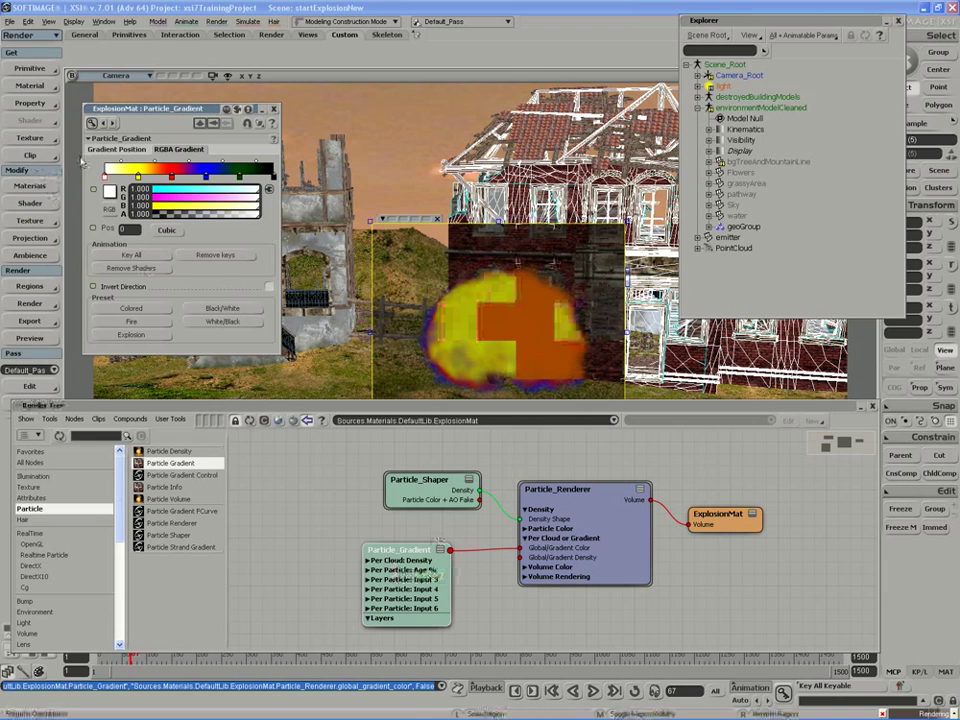
pyautogui.click(118, 149)
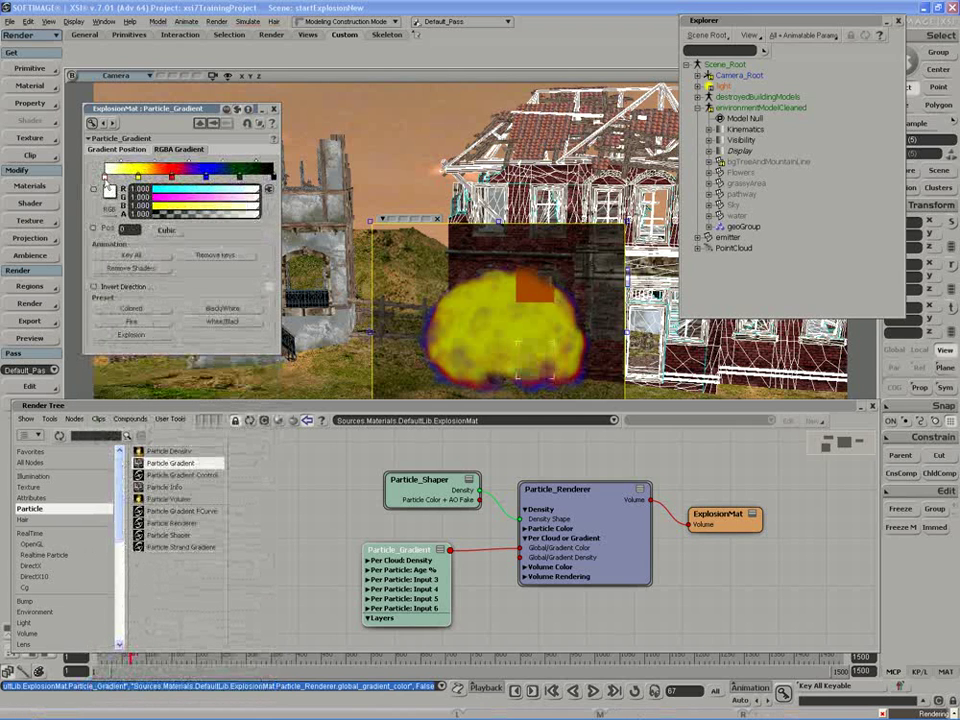
pyautogui.click(271, 178)
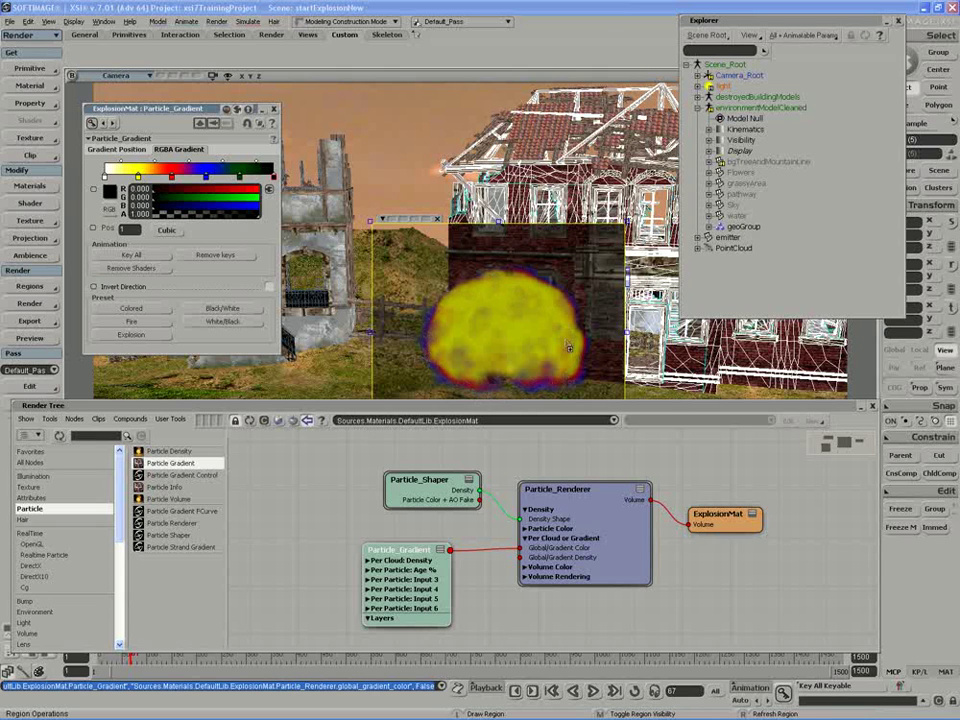
pyautogui.click(138, 177)
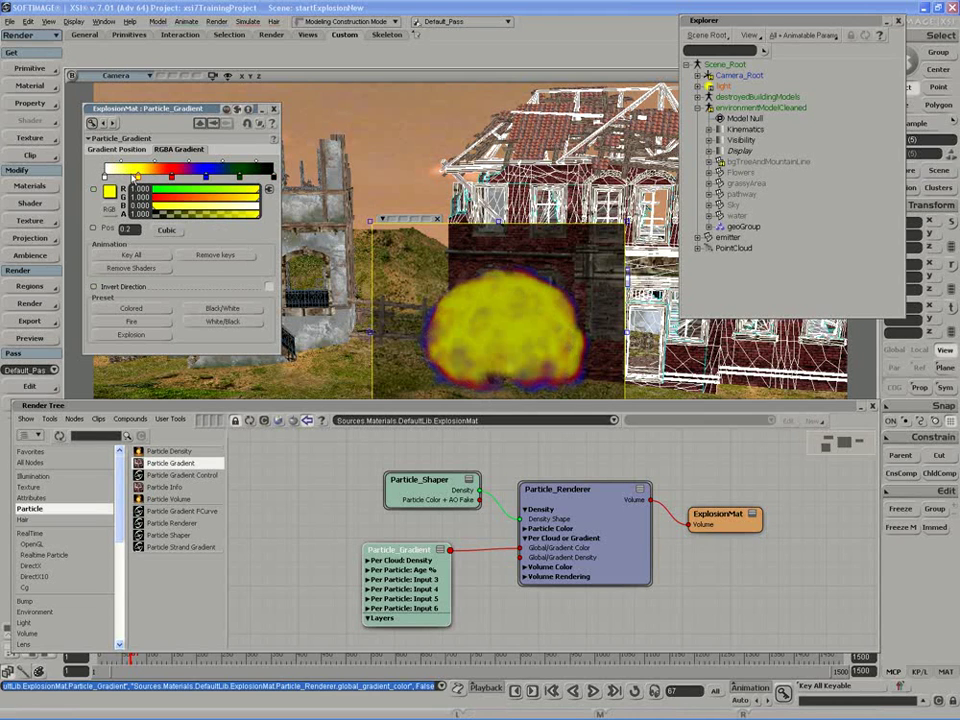
# Set the start of the Particle_Gradient's per-cloud density gradient to 13.
pyautogui.click(120, 150)
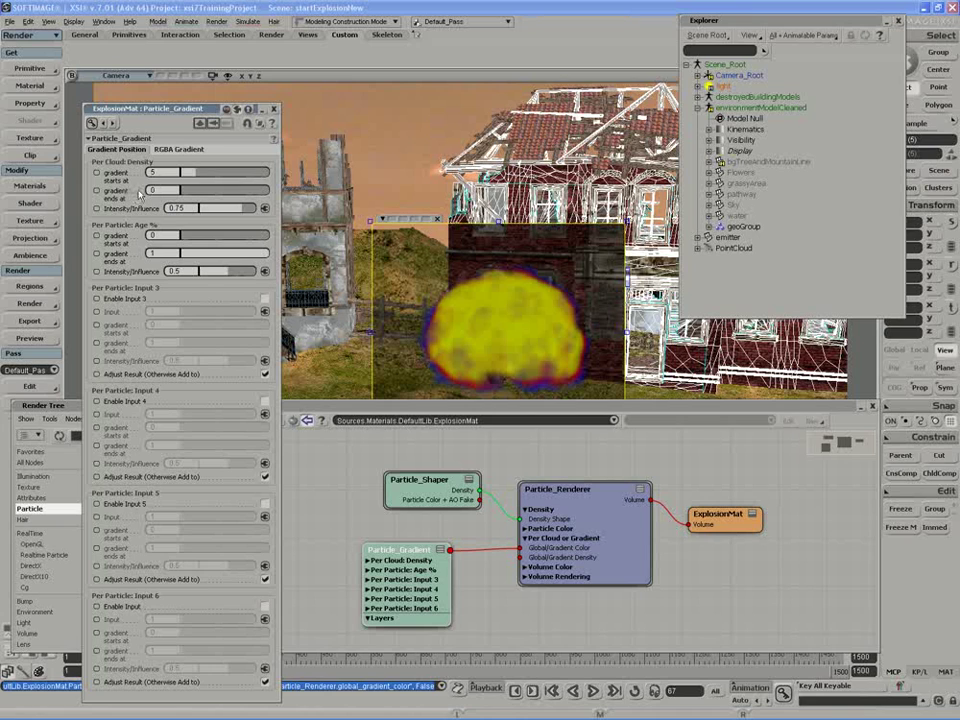
pyautogui.write('13')
pyautogui.press('Return')
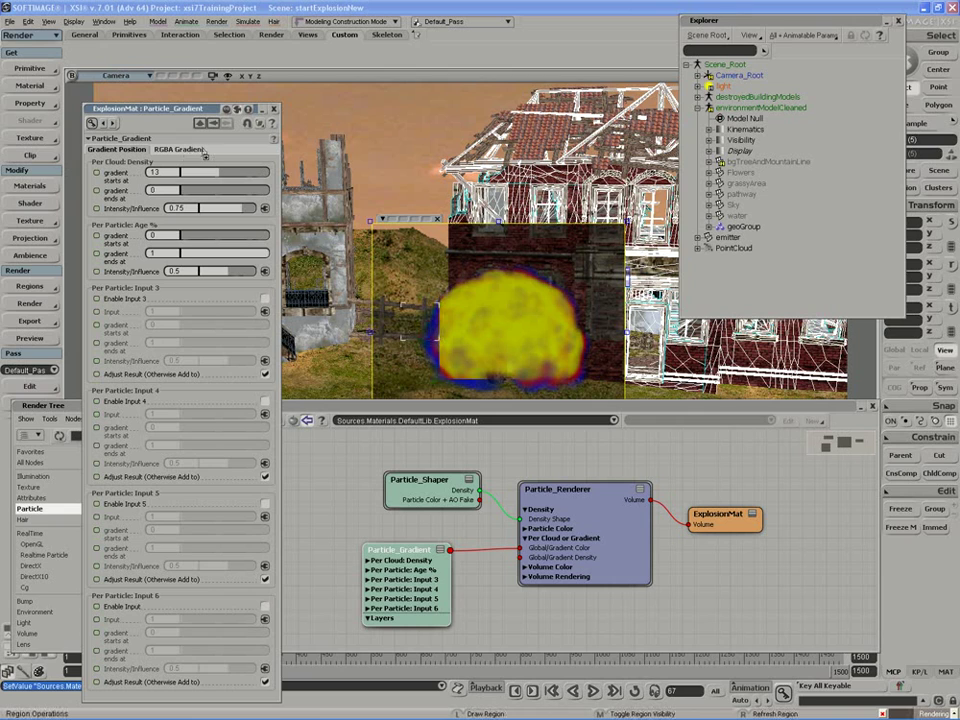
# Set the Particle_Renderer's marching detail to Low Settings and redraw the render region around the particle cloud.
pyautogui.doubleClick(583, 508)
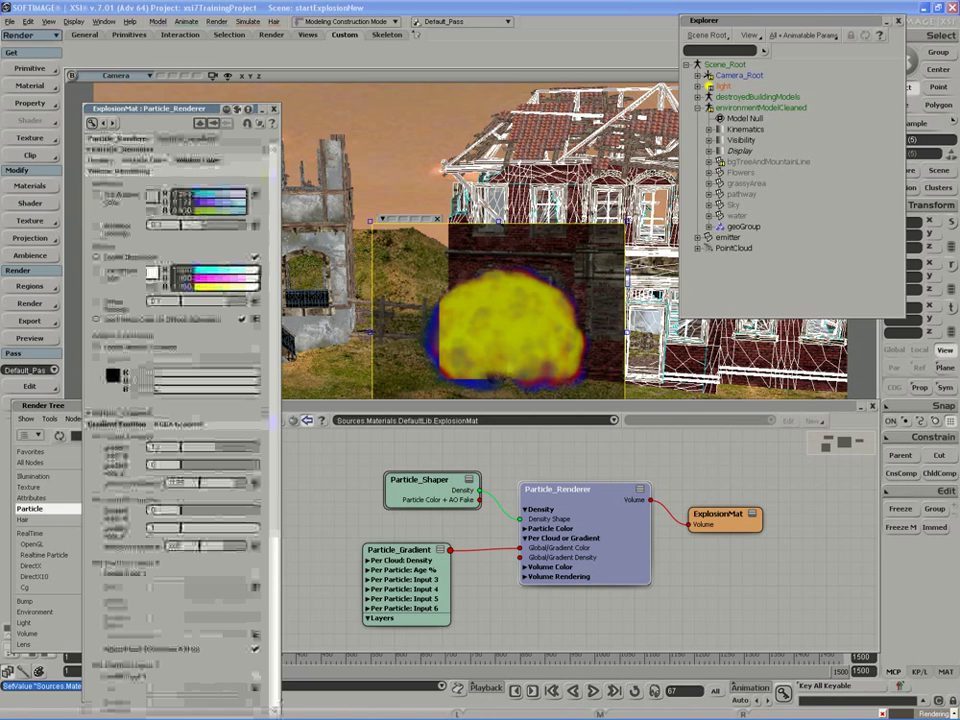
pyautogui.click(110, 174)
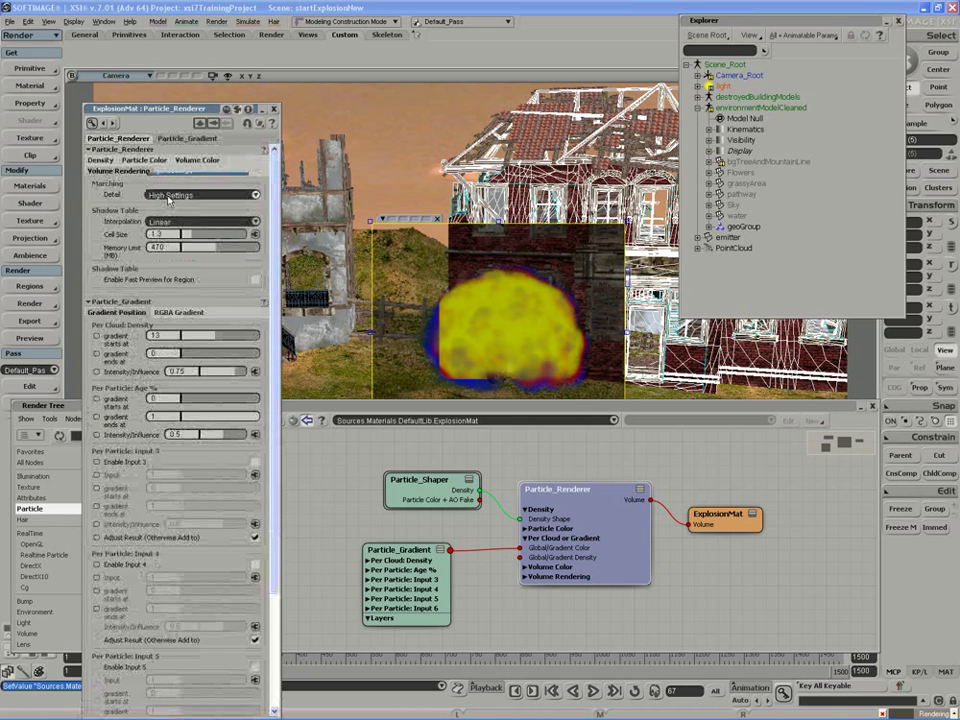
pyautogui.click(168, 196)
pyautogui.click(160, 141)
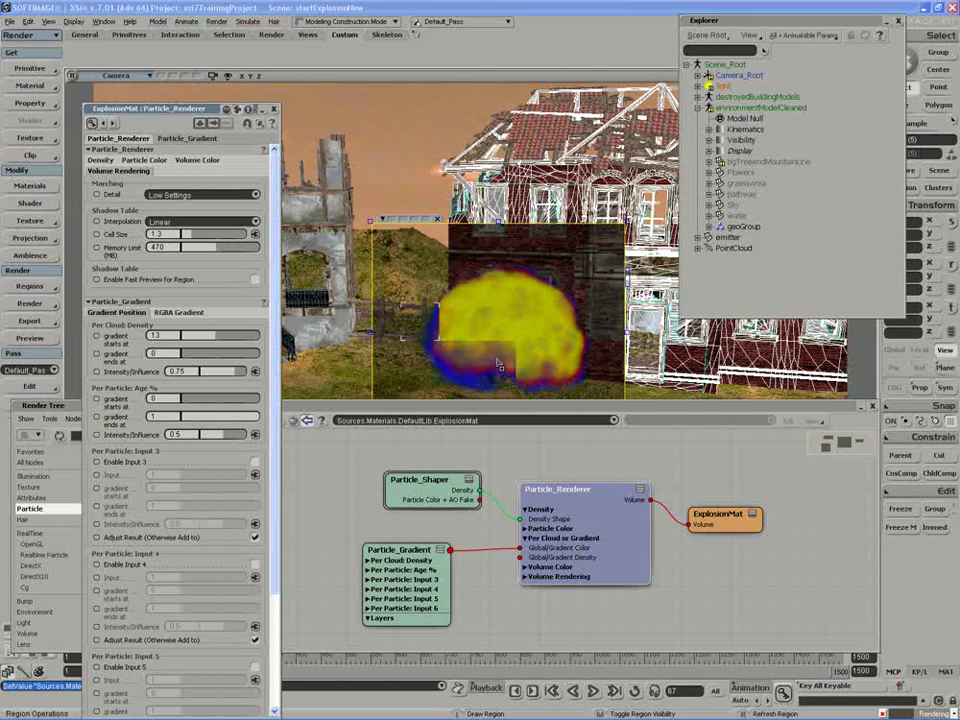
pyautogui.middleClick(458, 367)
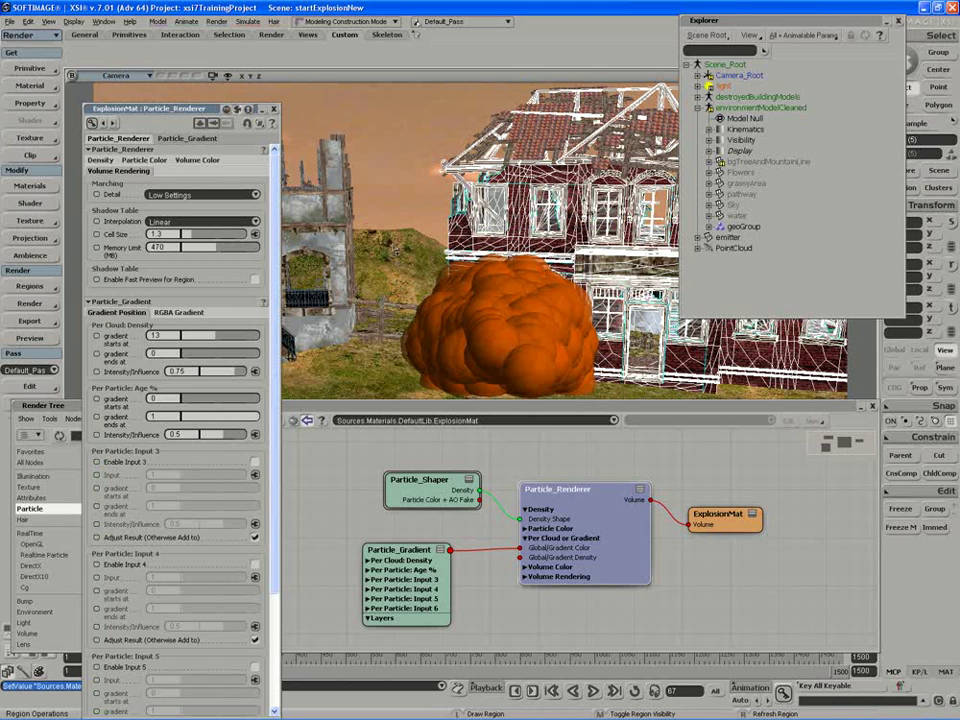
pyautogui.moveTo(383, 234); pyautogui.dragTo(620, 403)
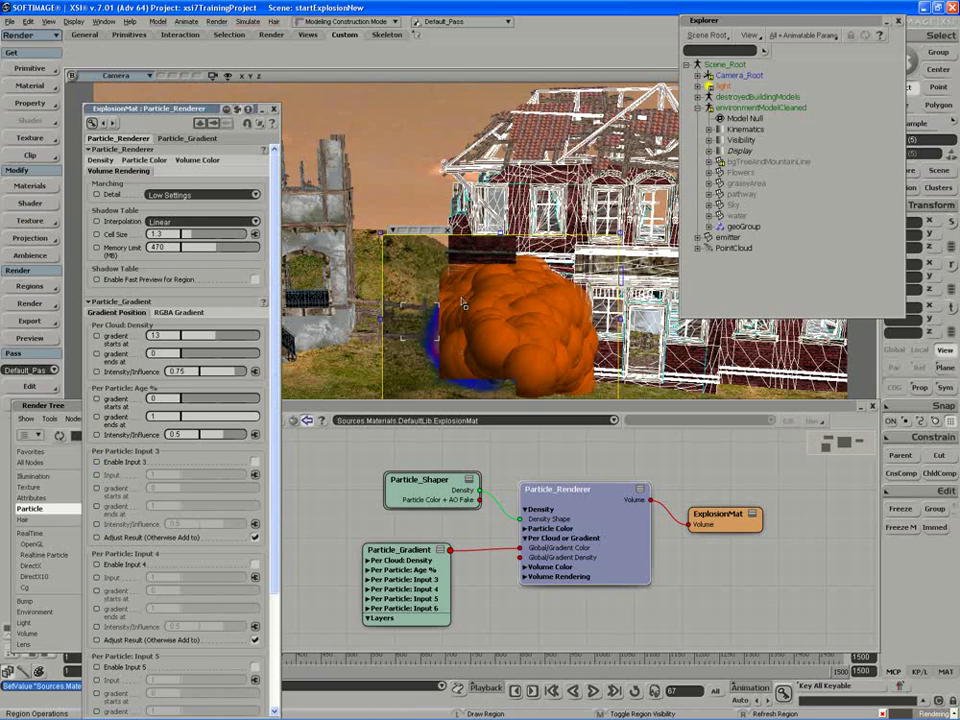
# Open the Particle_Gradient's RGBA gradient, move the yellow marker to about 0.09 and shift the red marker closer to it.
pyautogui.click(410, 565)
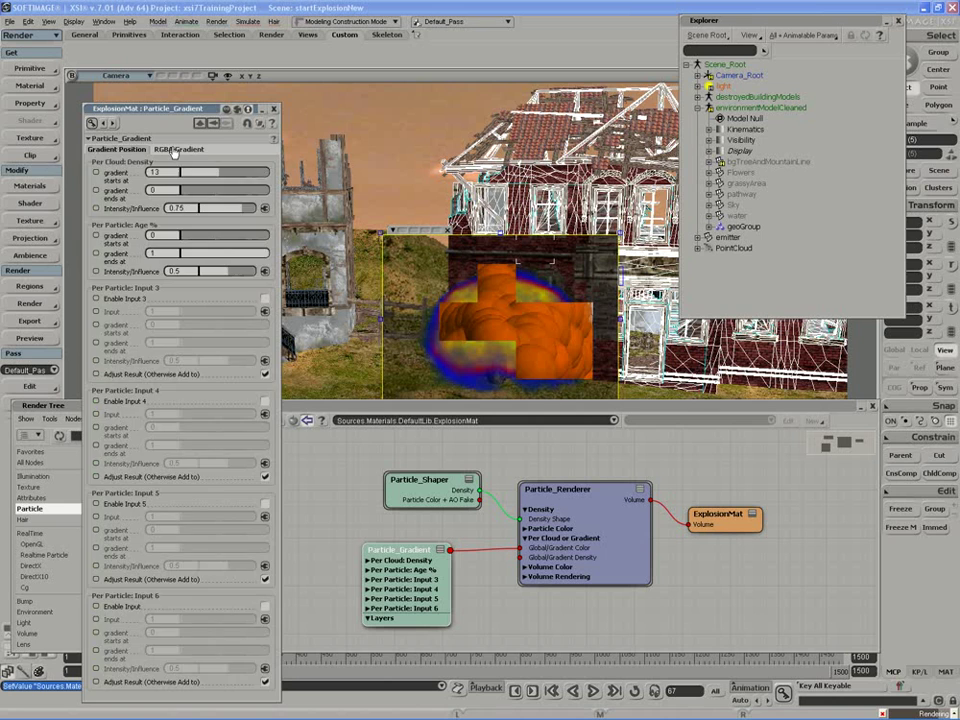
pyautogui.click(178, 149)
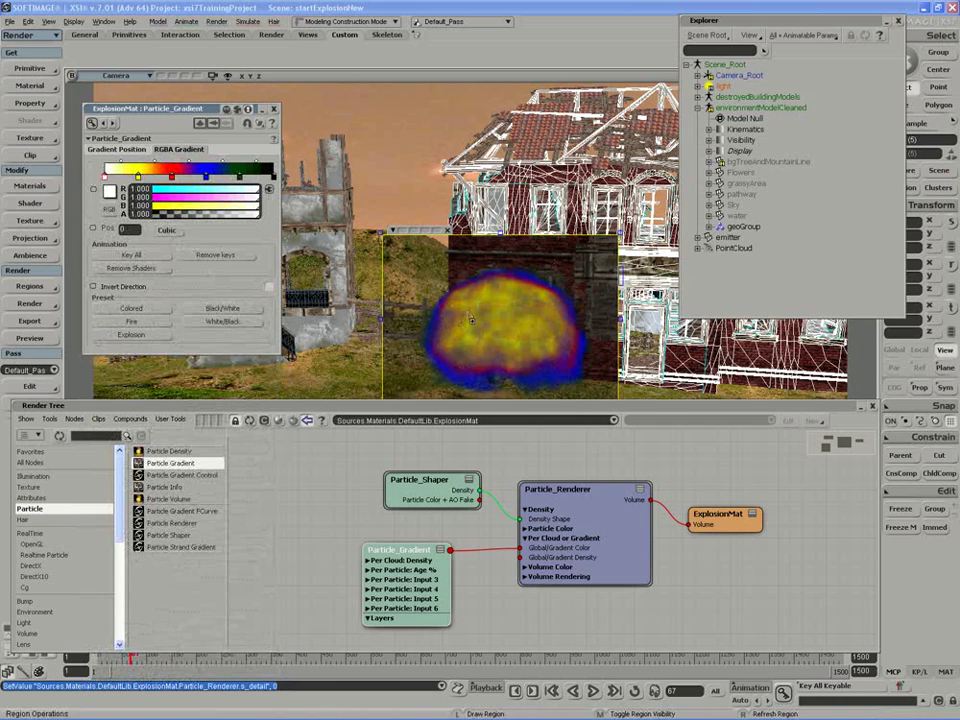
pyautogui.click(118, 177)
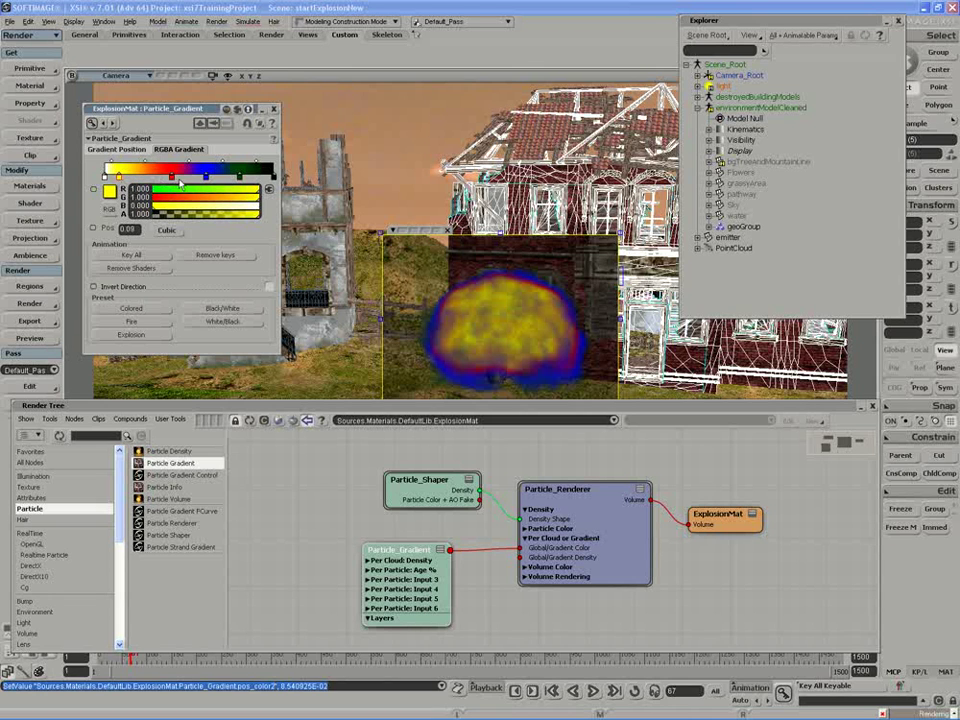
pyautogui.click(155, 177)
# Delete the blue and dark green markers from the RGBA gradient.
pyautogui.click(206, 177)
pyautogui.rightClick(206, 179)
pyautogui.click(225, 187)
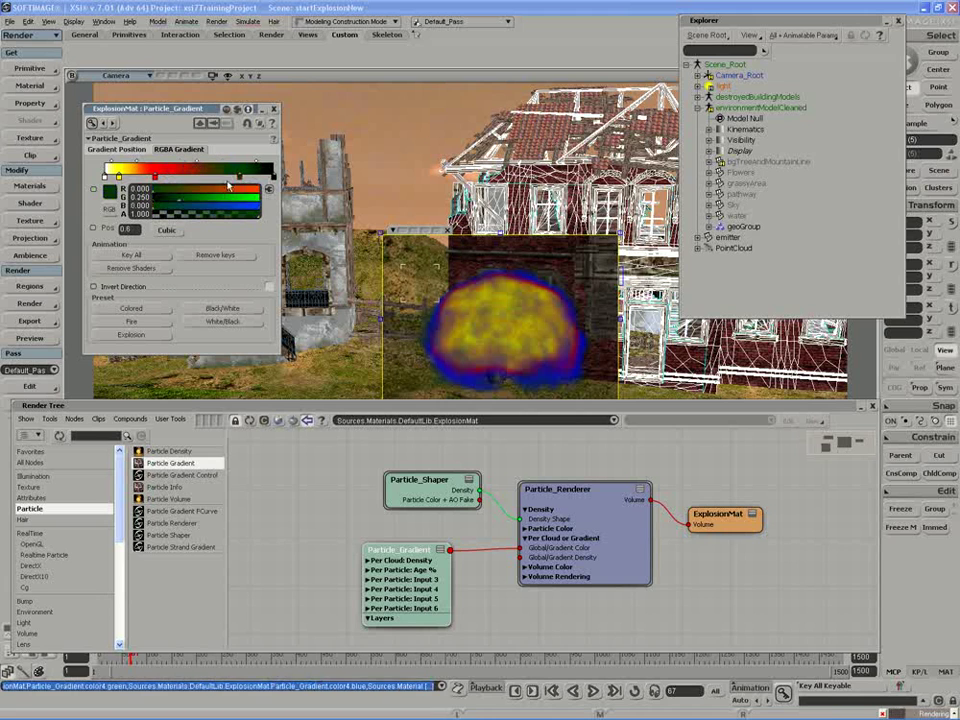
pyautogui.rightClick(240, 179)
pyautogui.click(350, 236)
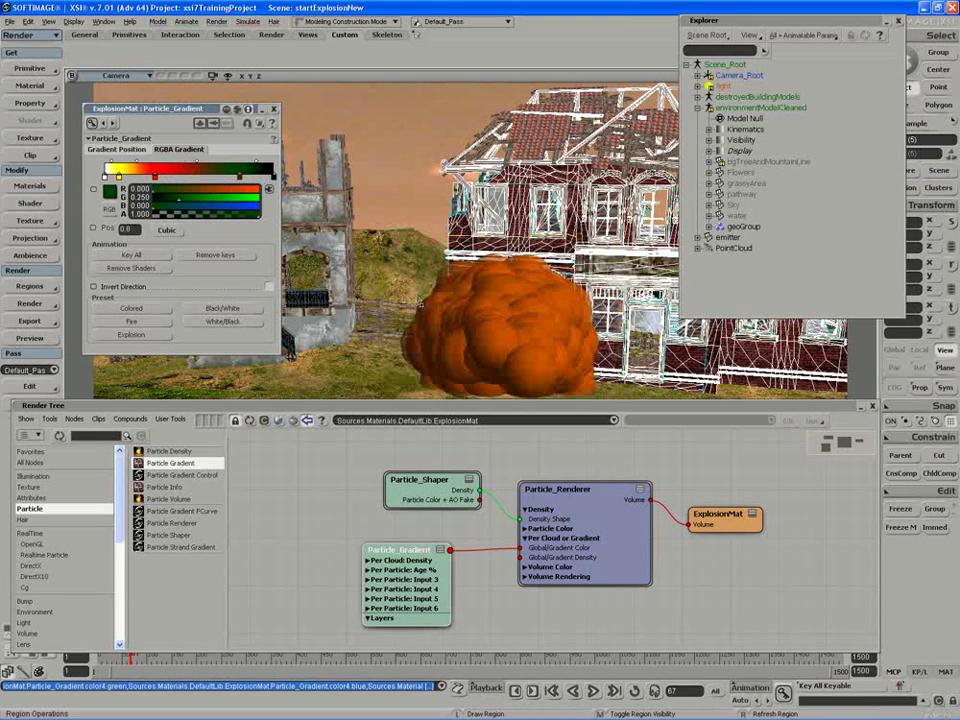
pyautogui.rightClick(243, 179)
pyautogui.click(260, 187)
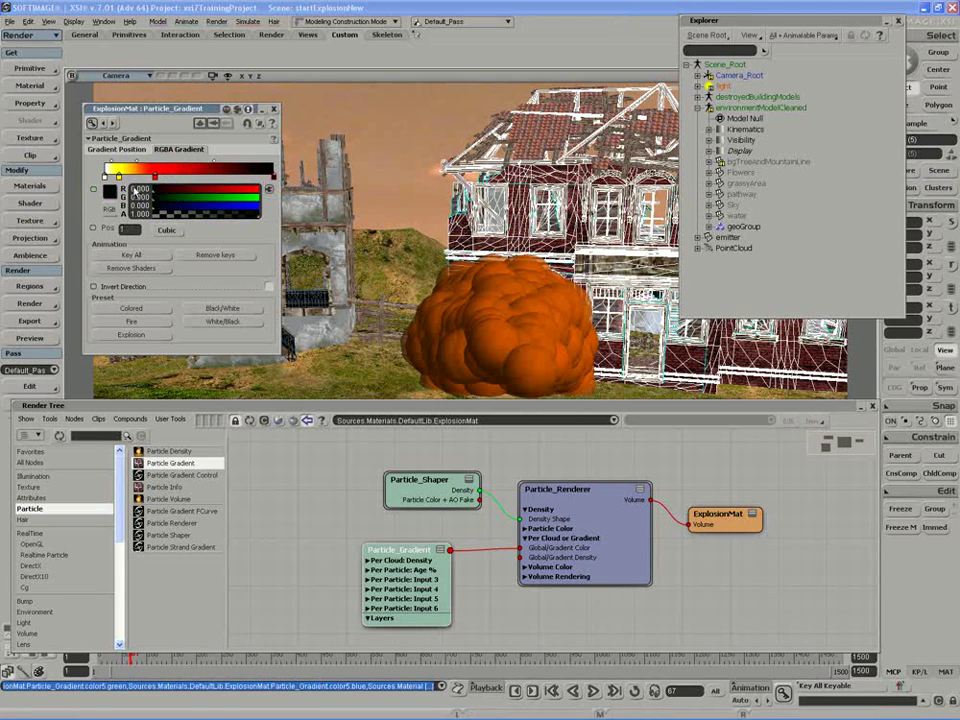
# Move the yellow gradient marker to about 0.2 and lower its green value to about 0.921.
pyautogui.click(105, 178)
pyautogui.moveTo(119, 178)
pyautogui.mouseDown()
pyautogui.moveTo(188, 178)
pyautogui.moveTo(138, 178)
pyautogui.mouseUp()
pyautogui.moveTo(258, 198); pyautogui.dragTo(252, 205)
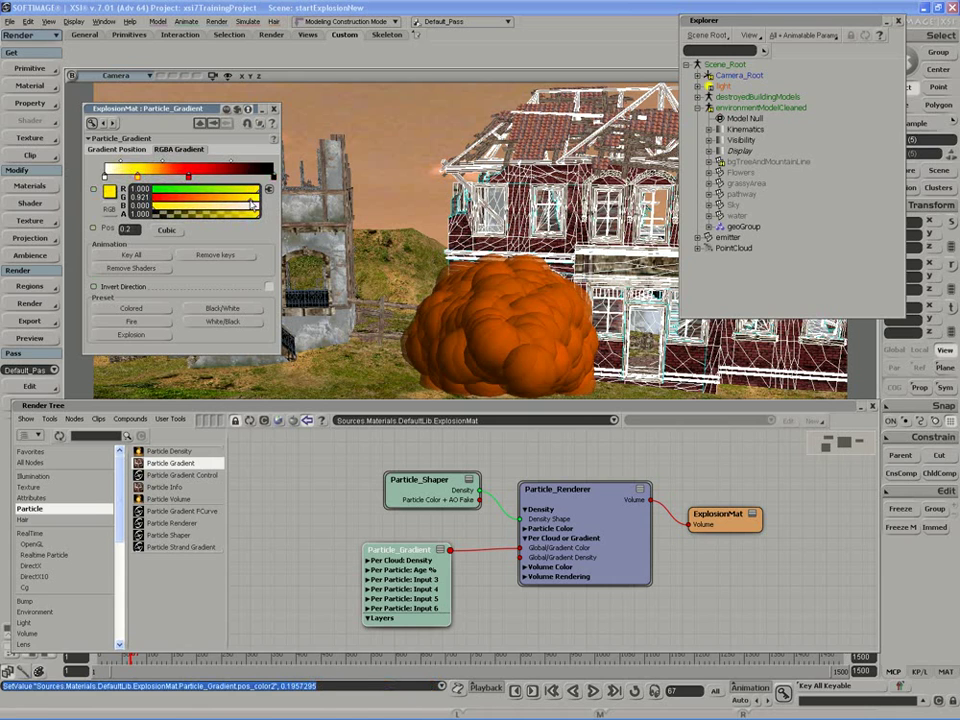
# Move the red marker to about 0.46 and recolour it orange with red about 0.915 and green about 0.379, nudging the black end marker inward.
pyautogui.click(188, 178)
pyautogui.moveTo(188, 178); pyautogui.dragTo(195, 203)
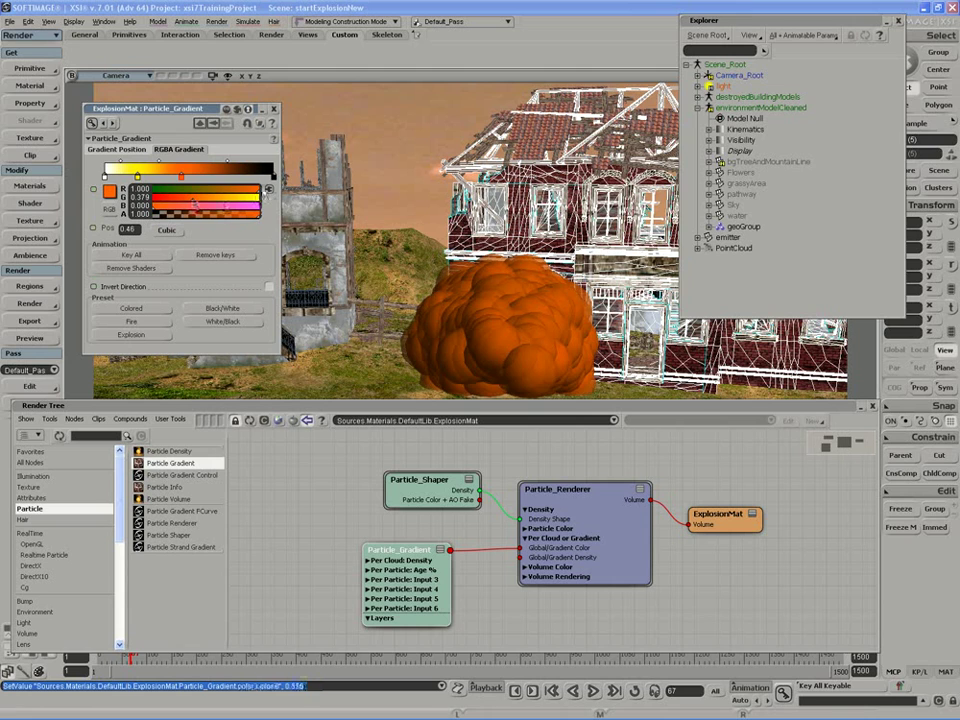
pyautogui.click(266, 178)
pyautogui.click(182, 177)
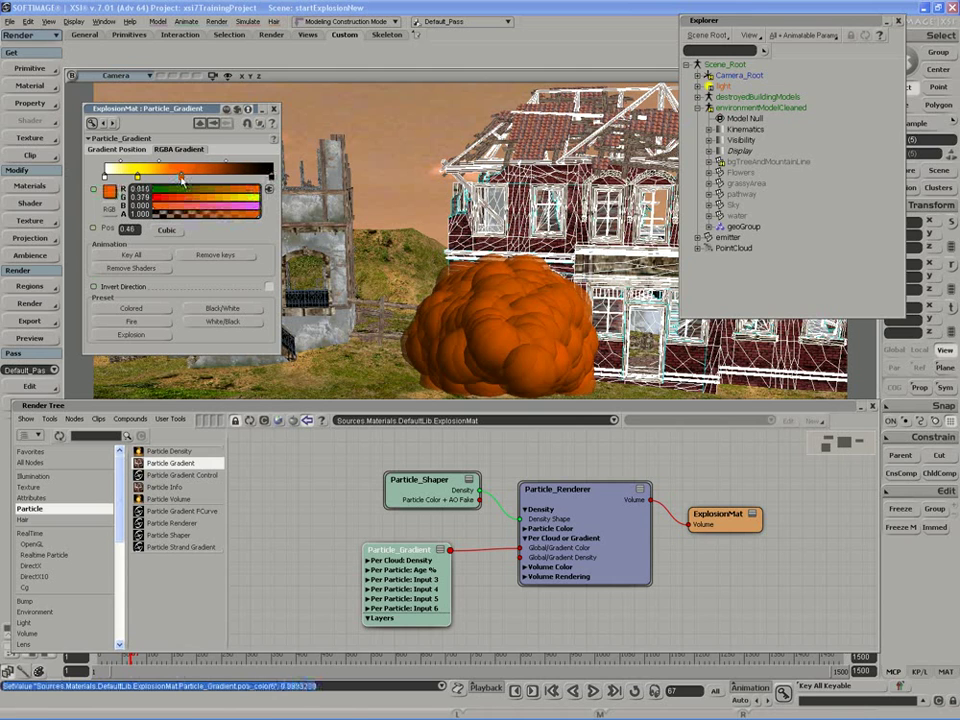
# Tune the yellow marker to green 0.870 and blue 0.136, and move it to about position 0.07.
pyautogui.moveTo(137, 178); pyautogui.dragTo(145, 178)
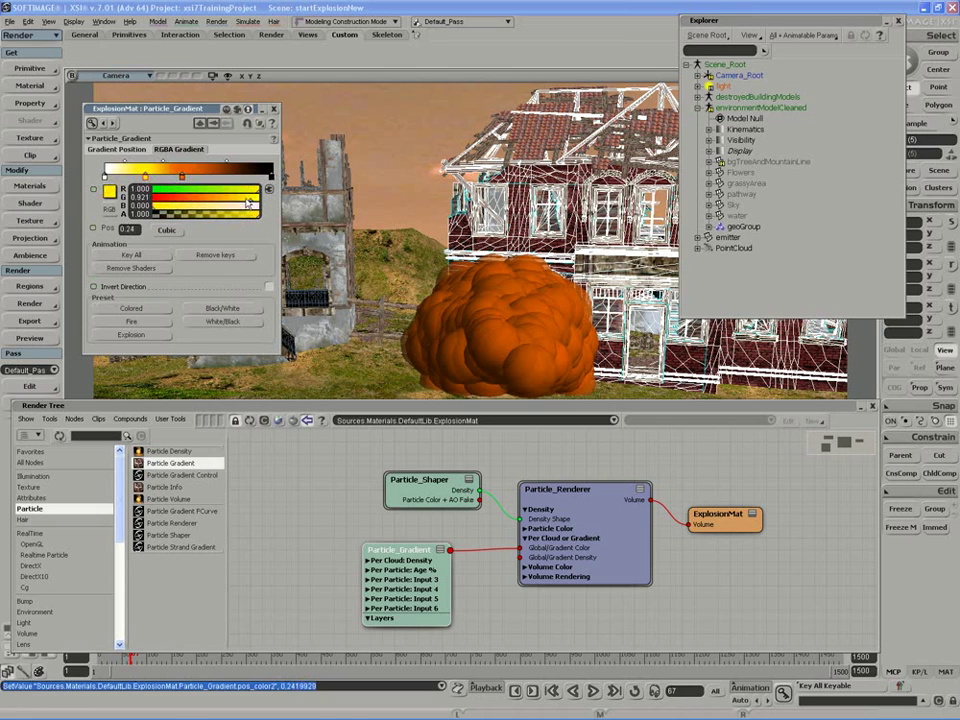
pyautogui.moveTo(157, 207); pyautogui.dragTo(175, 207)
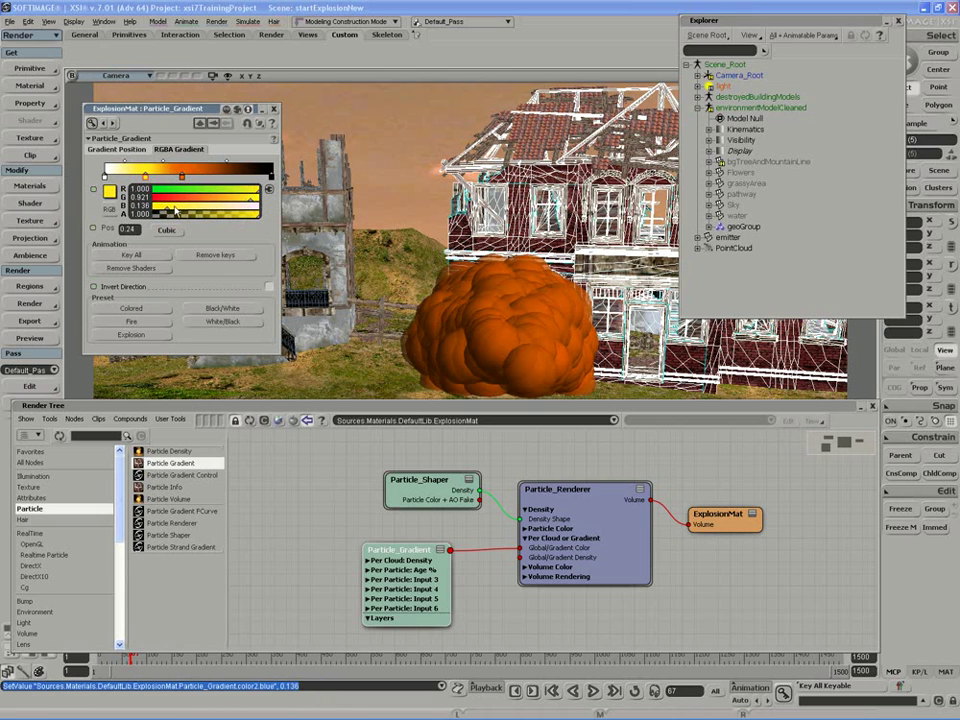
pyautogui.moveTo(247, 201); pyautogui.dragTo(250, 205)
pyautogui.moveTo(147, 182)
pyautogui.mouseDown()
pyautogui.moveTo(112, 135)
pyautogui.moveTo(92, 138)
pyautogui.moveTo(138, 143)
pyautogui.mouseUp()
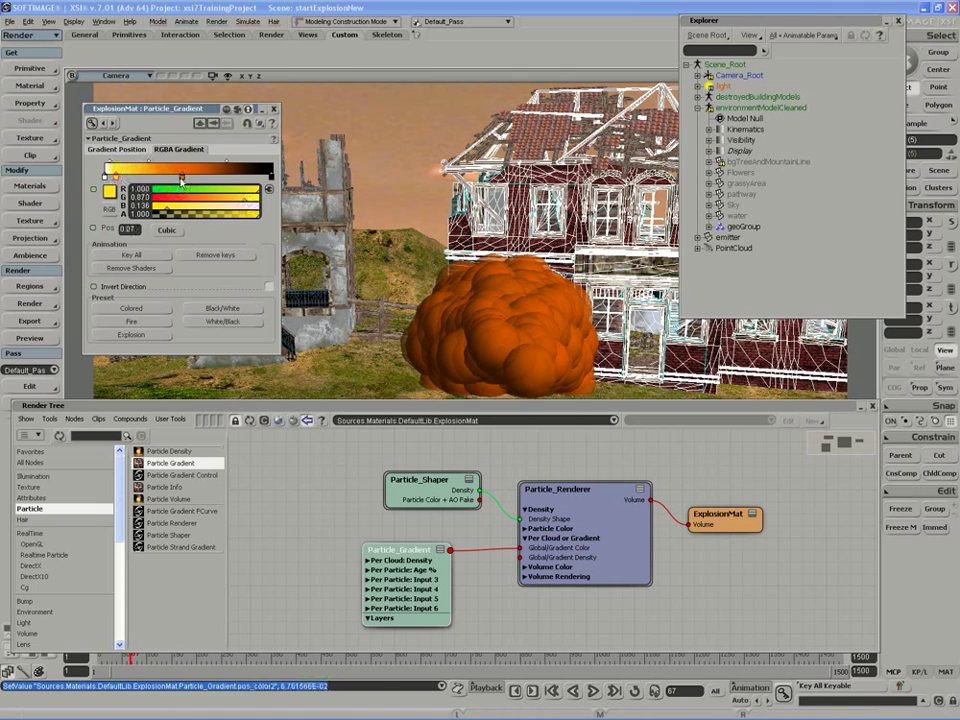
# Move the orange marker to about 0.17 and preview the cloud in a new render region, ending on frame 13.
pyautogui.moveTo(181, 178); pyautogui.dragTo(133, 178)
pyautogui.moveTo(368, 216); pyautogui.dragTo(640, 398)
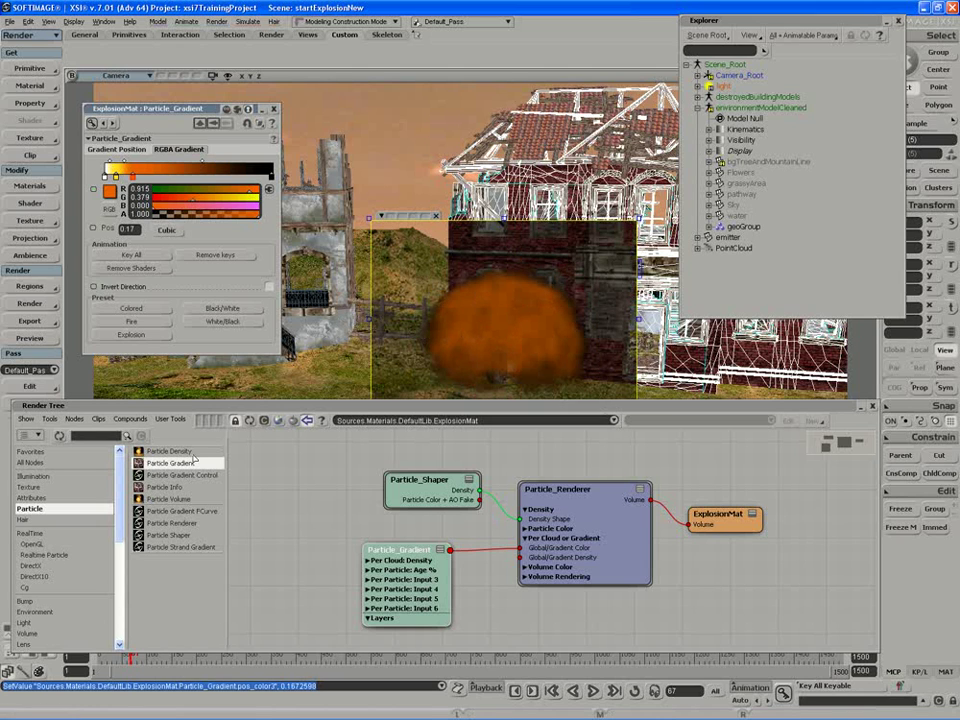
pyautogui.moveTo(113, 662); pyautogui.dragTo(103, 660)
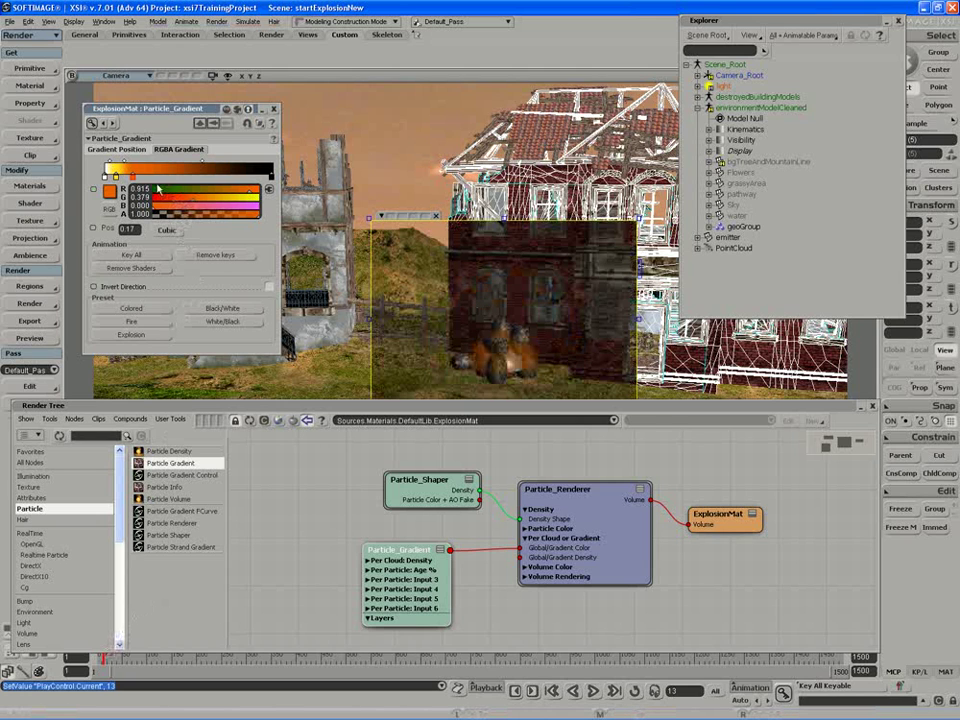
# Move the orange gradient marker to about 0.44 and shift the yellow marker about halfway between it and the white start marker.
pyautogui.click(133, 177)
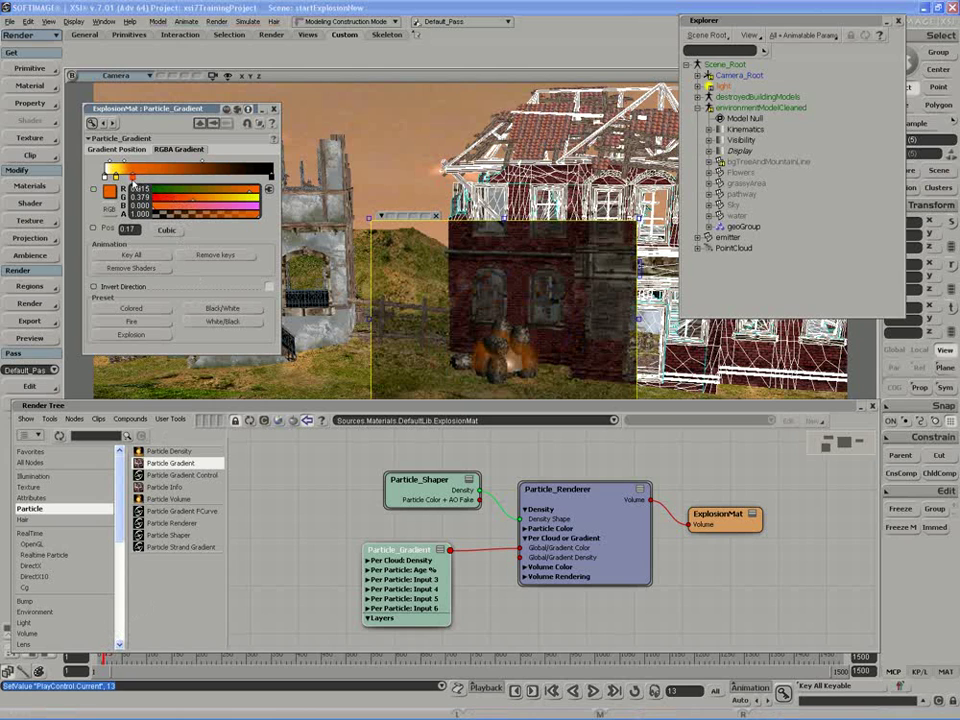
pyautogui.moveTo(133, 177); pyautogui.dragTo(188, 182)
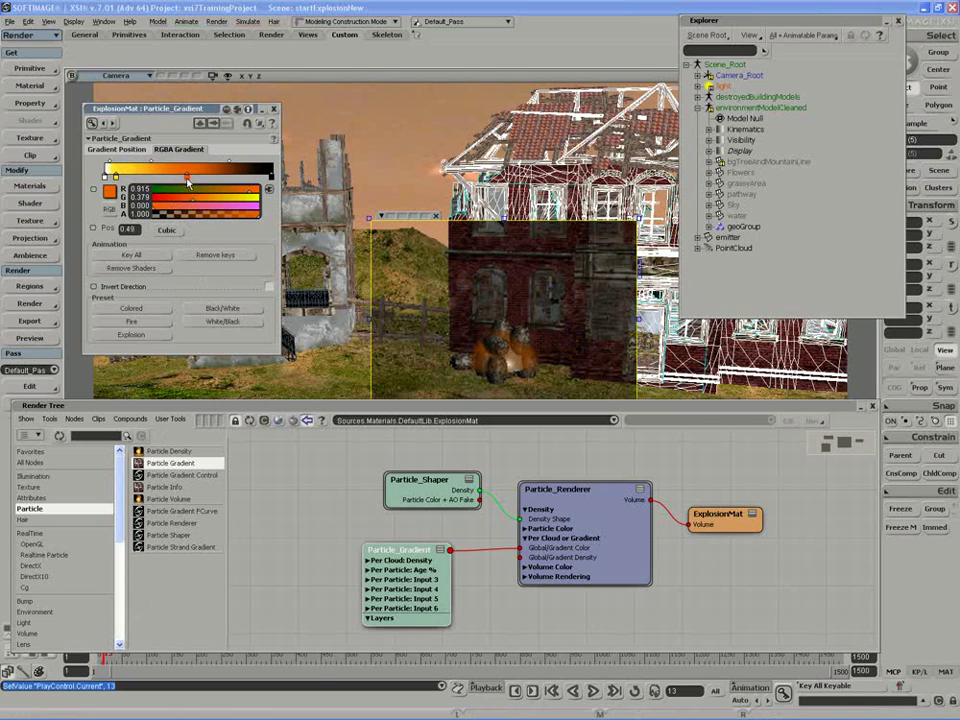
pyautogui.moveTo(116, 177); pyautogui.dragTo(178, 177)
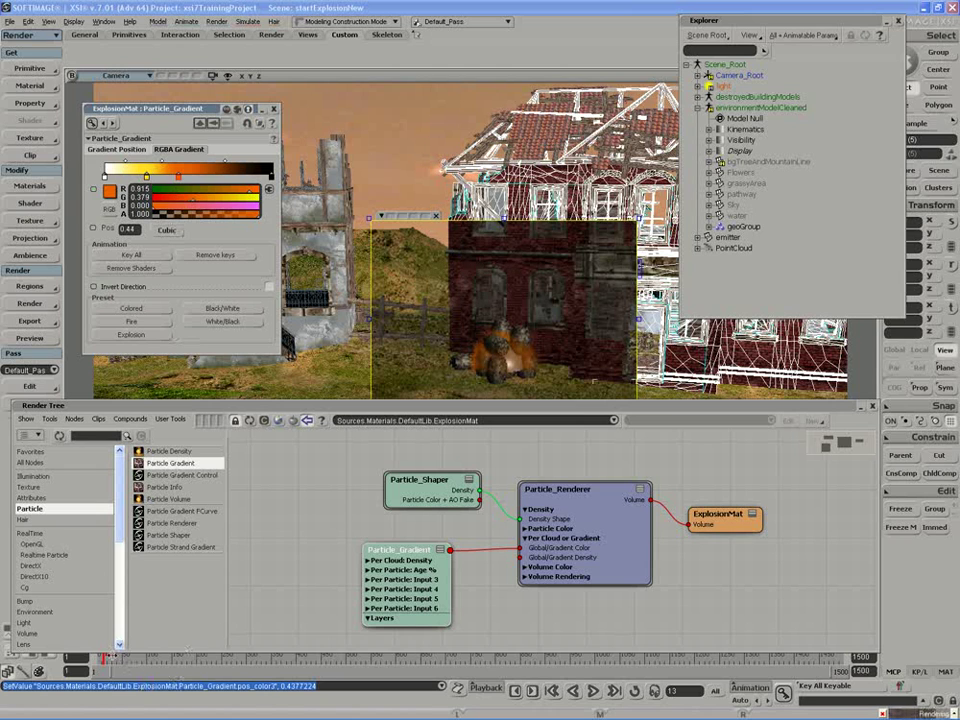
# Scrub the timeline past frame 250 and back to frame 37 to examine how the explosion cloud changes.
pyautogui.moveTo(108, 658); pyautogui.dragTo(210, 658)
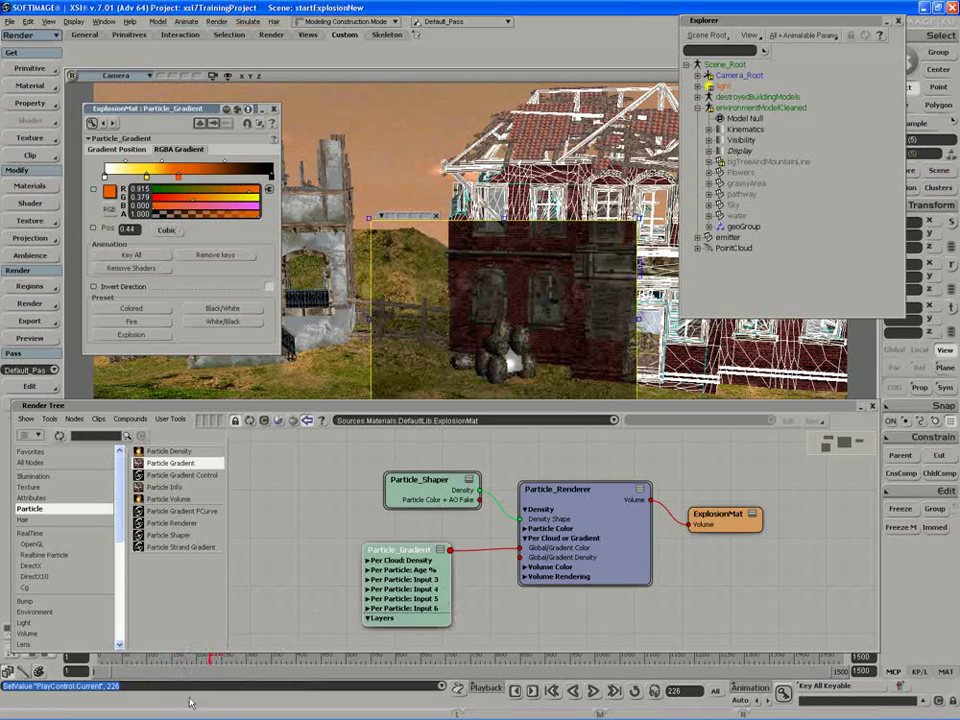
pyautogui.moveTo(170, 656); pyautogui.dragTo(193, 652)
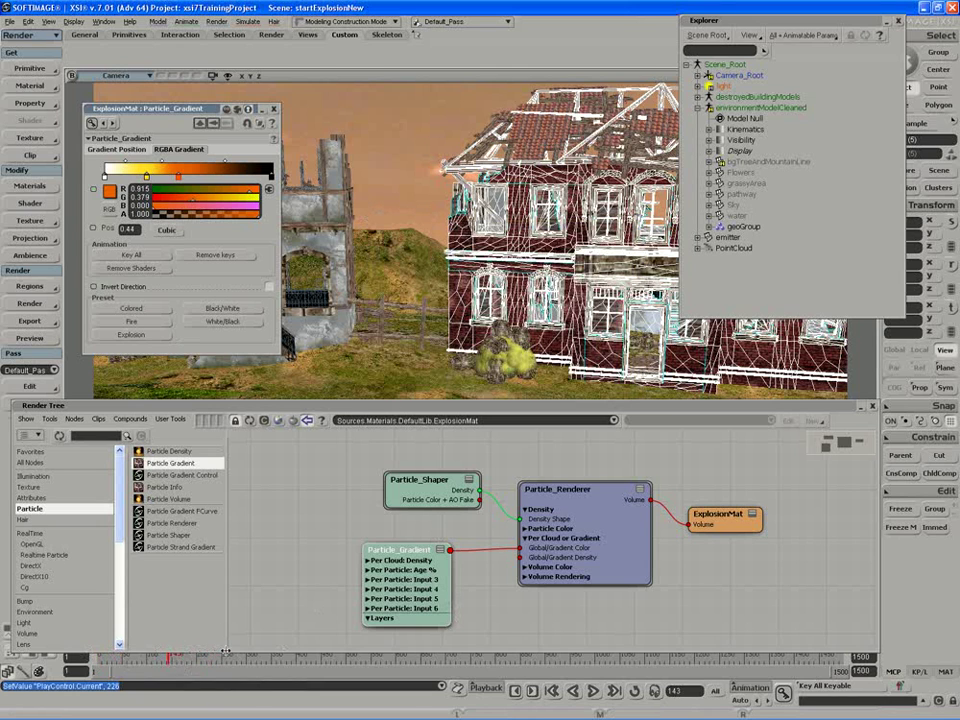
pyautogui.click(222, 657)
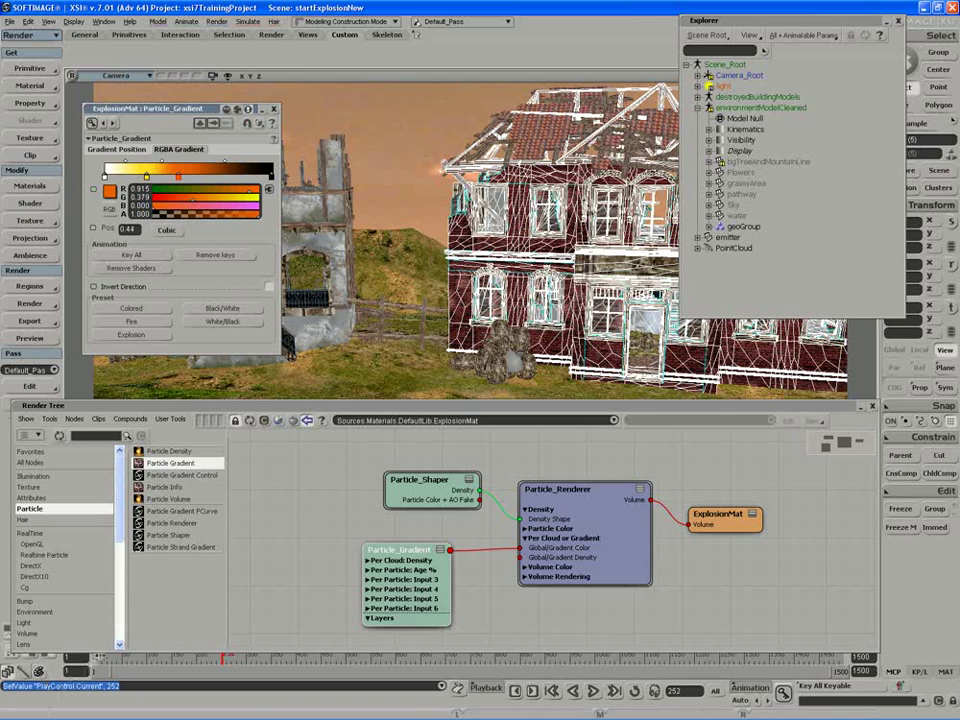
pyautogui.moveTo(97, 657); pyautogui.dragTo(115, 657)
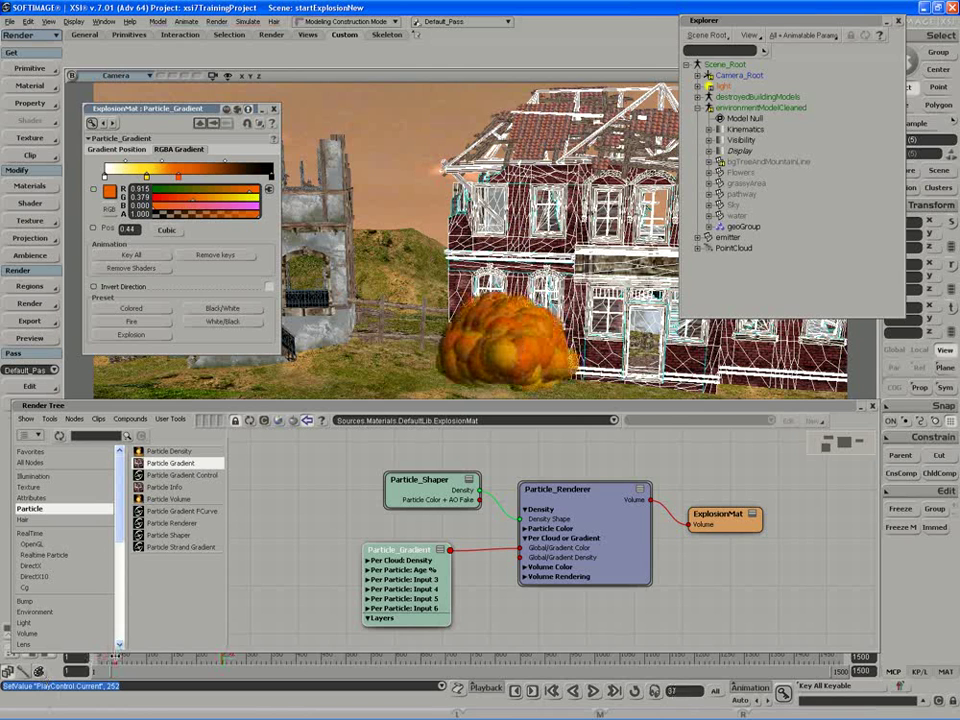
# Draw a tighter render region around the explosion and set the start of the per-cloud density gradient to 20.
pyautogui.moveTo(434, 266); pyautogui.dragTo(588, 398)
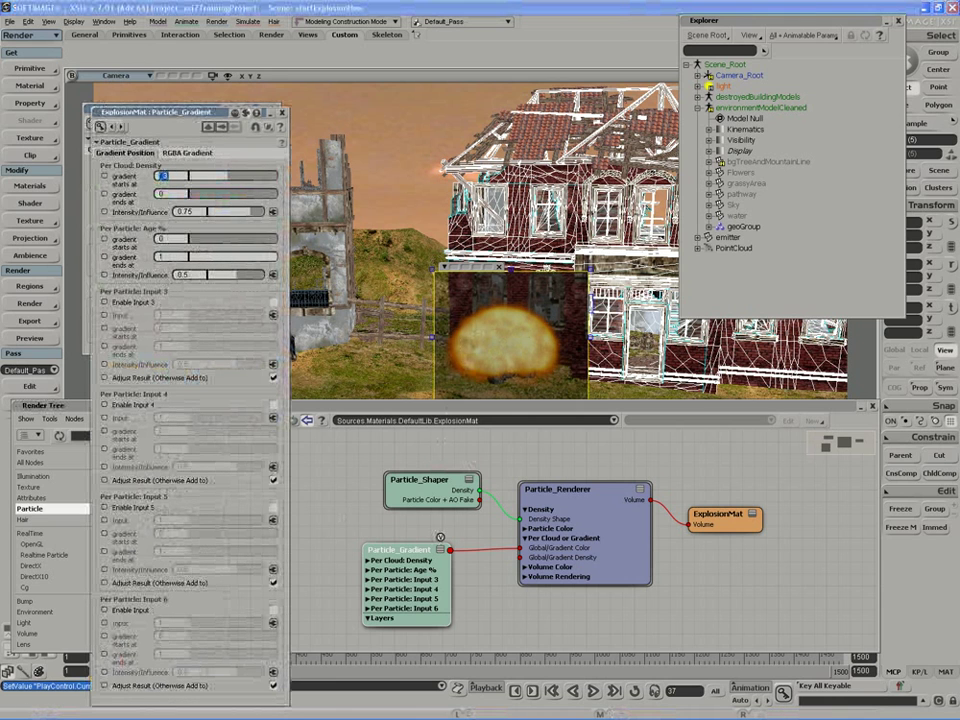
pyautogui.write('0')
pyautogui.press('Return')
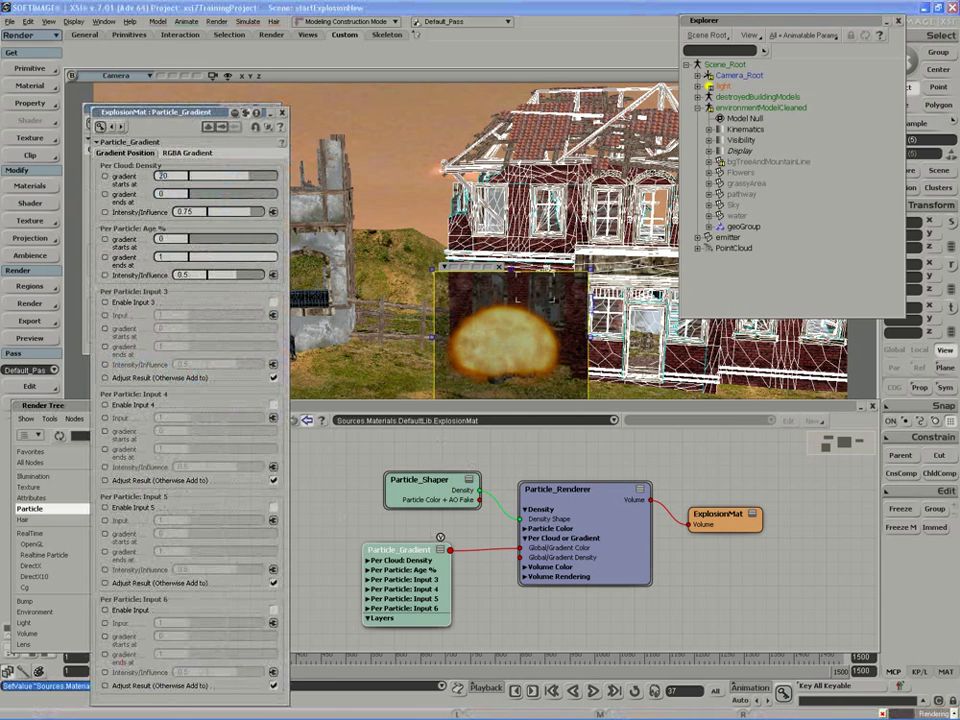